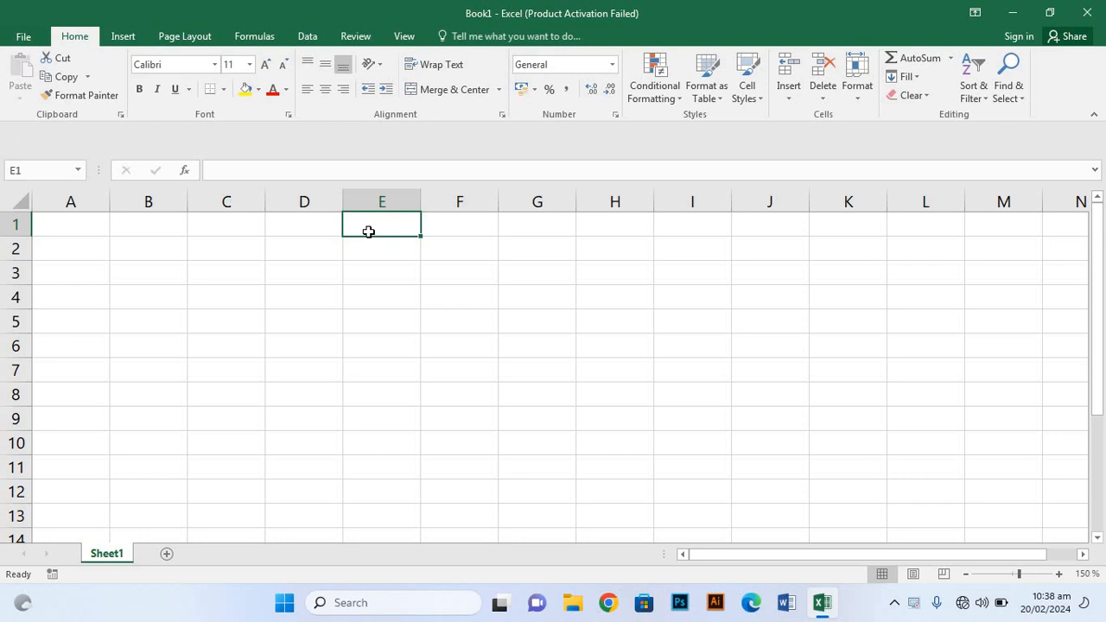
Enter the header Name in cell E1 and the month Jan below it in E2.
{"action": "type", "text": "Na"}
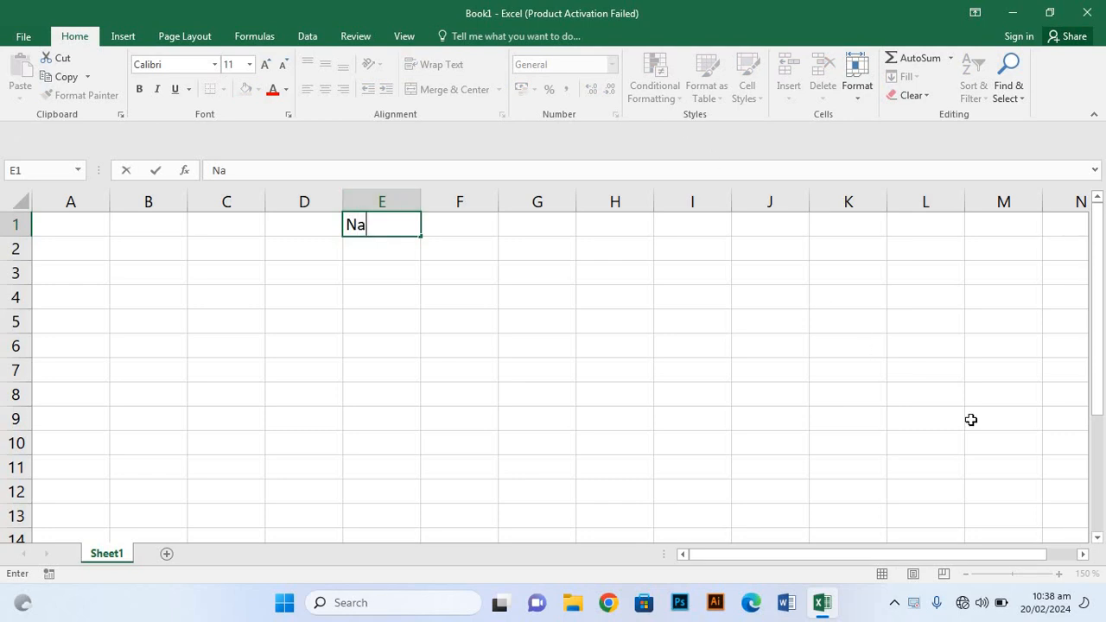
{"action": "type", "text": "me"}
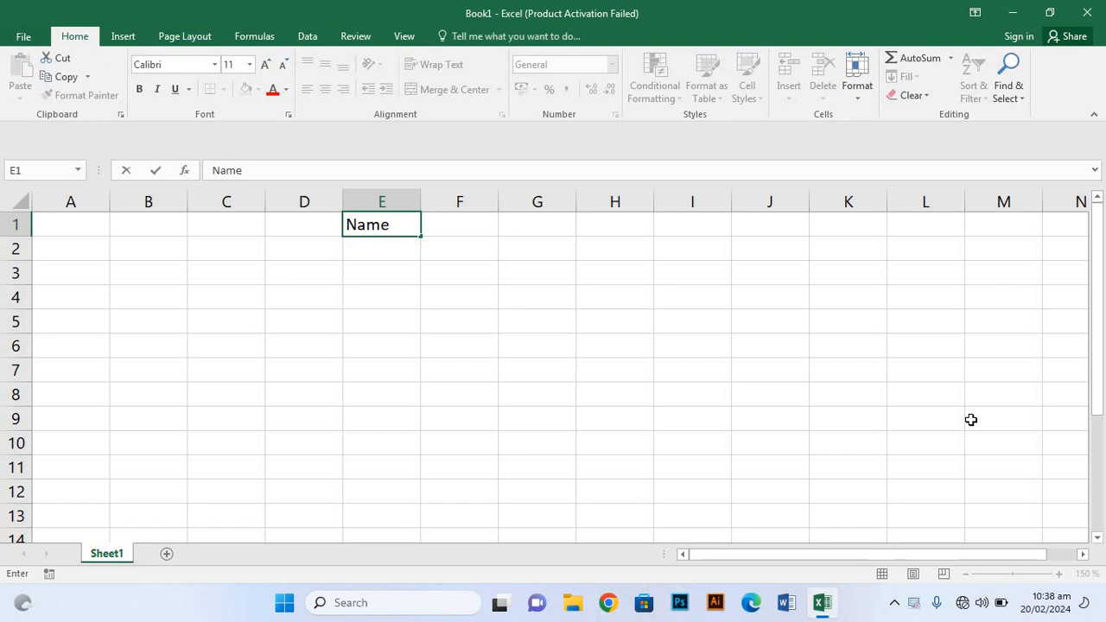
{"action": "key", "text": "Return"}
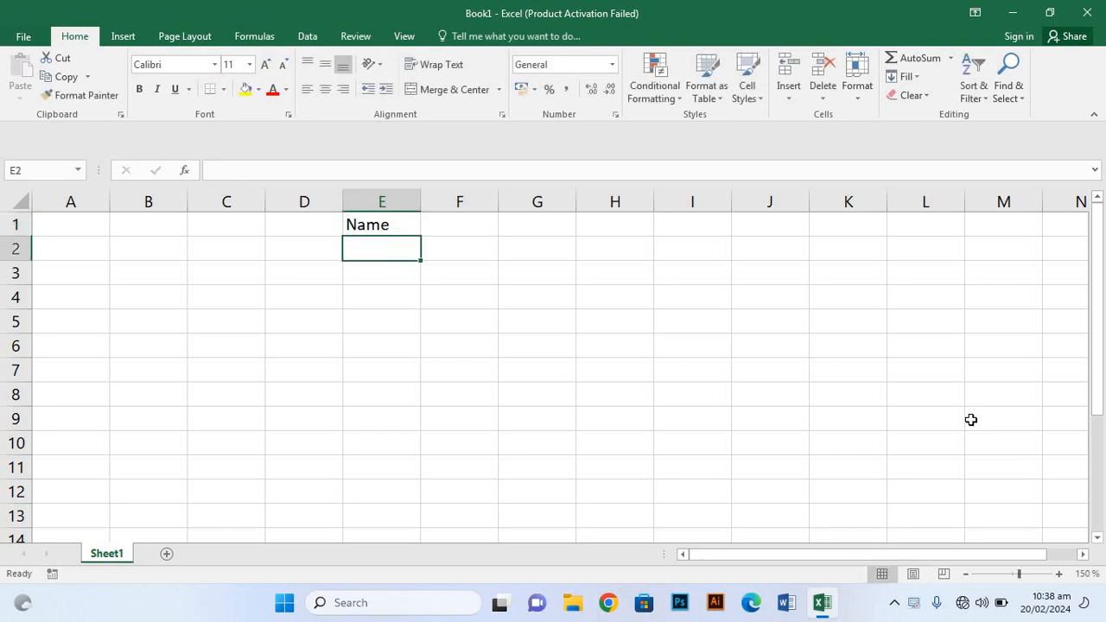
{"action": "type", "text": "Jab"}
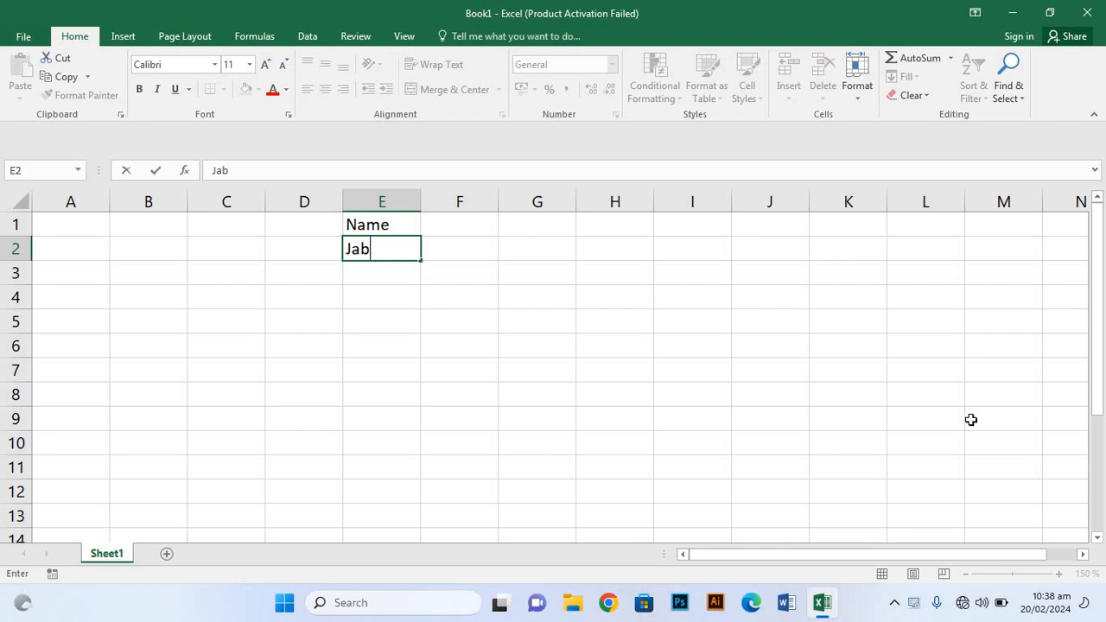
{"action": "key", "text": "BackSpace"}
{"action": "type", "text": "n"}
{"action": "key", "text": "Return"}
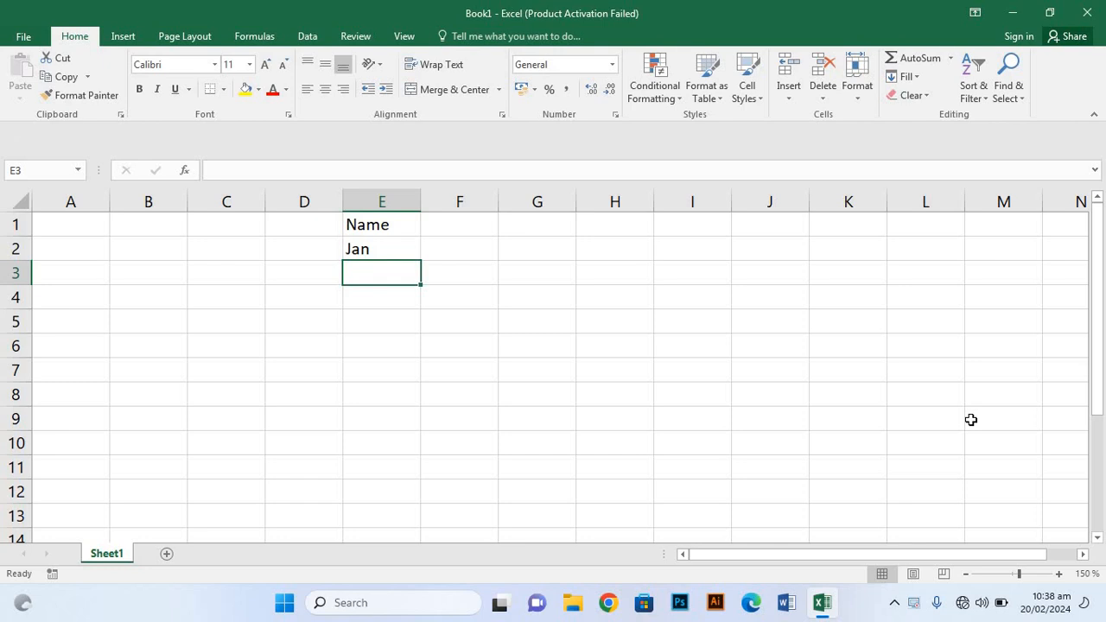
Enter the months Feb in cell E3 and Mar in cell E4.
{"action": "type", "text": "F"}
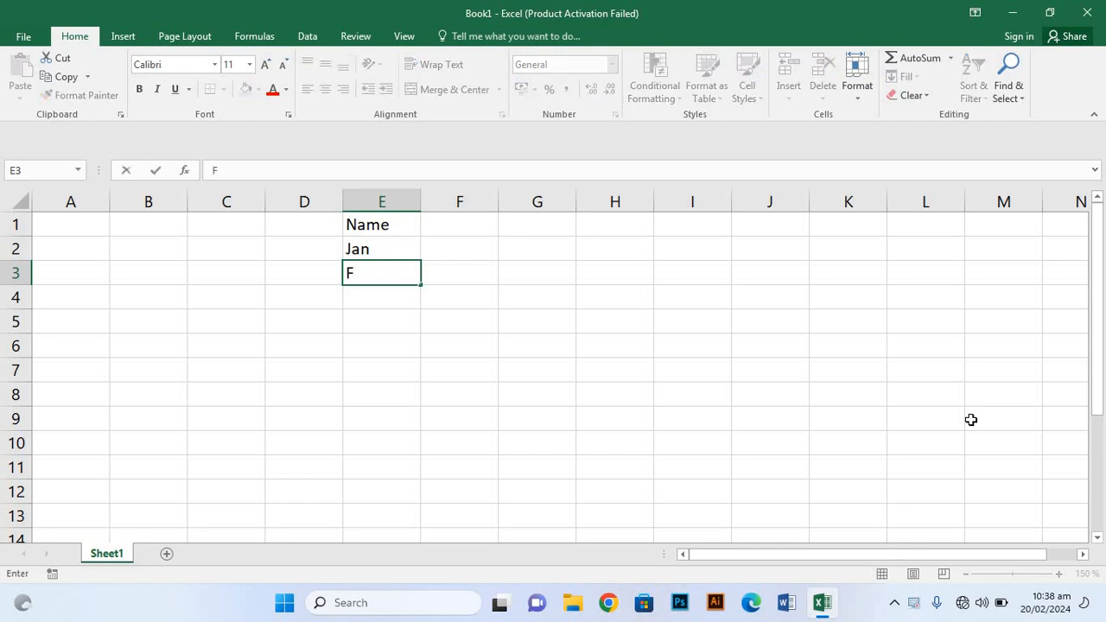
{"action": "type", "text": "ec"}
{"action": "key", "text": "BackSpace"}
{"action": "type", "text": "v"}
{"action": "key", "text": "BackSpace"}
{"action": "type", "text": "b"}
{"action": "key", "text": "Return"}
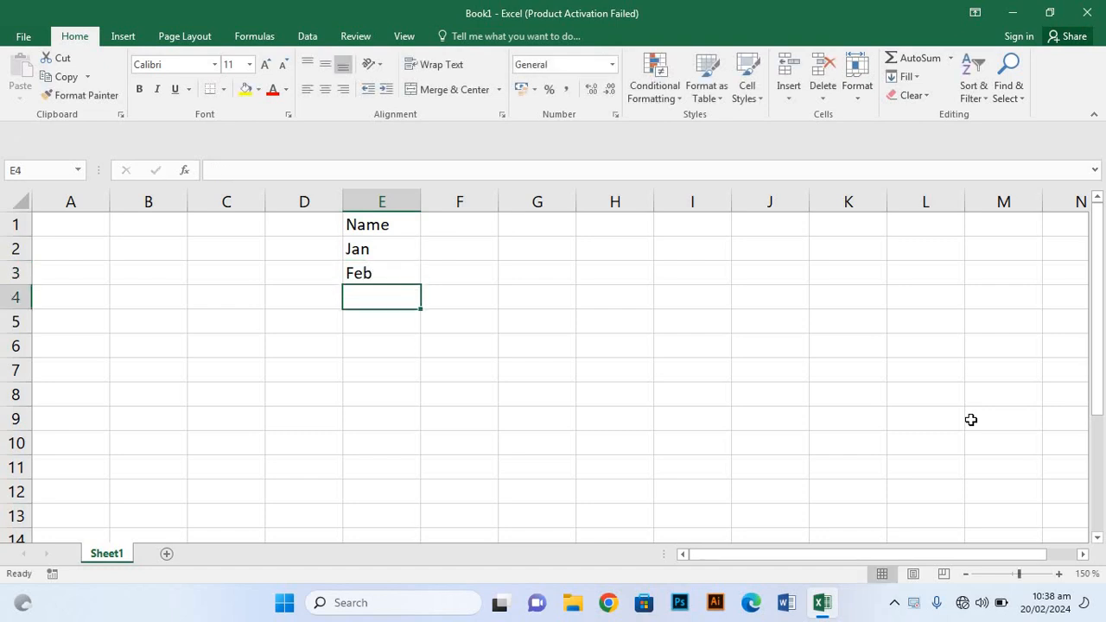
{"action": "type", "text": "Mae"}
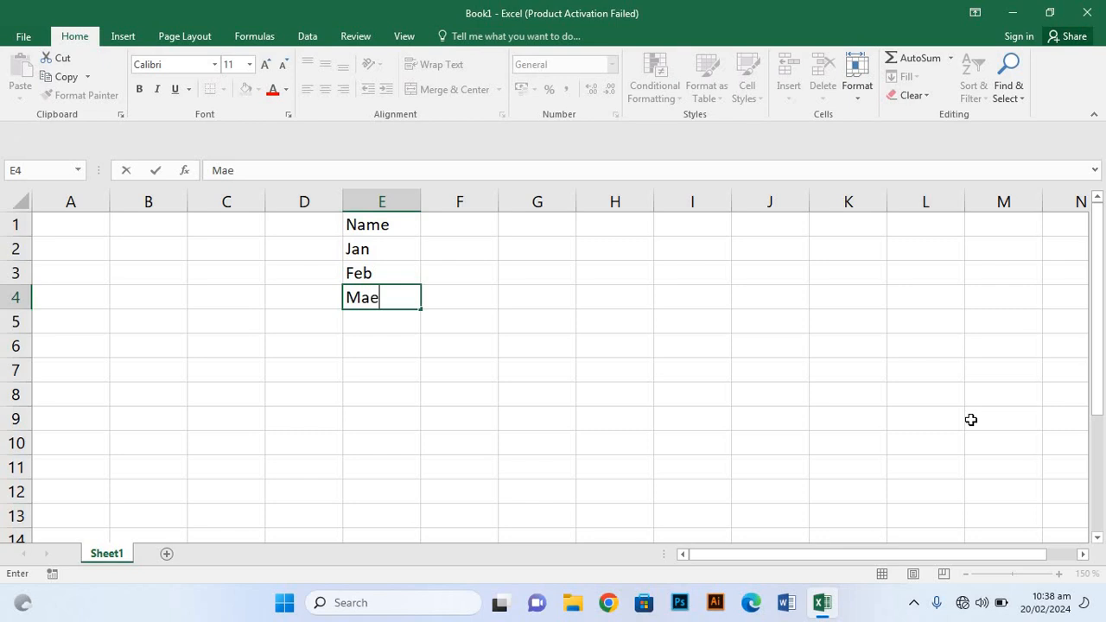
{"action": "key", "text": "BackSpace"}
{"action": "type", "text": "r"}
{"action": "key", "text": "Return"}
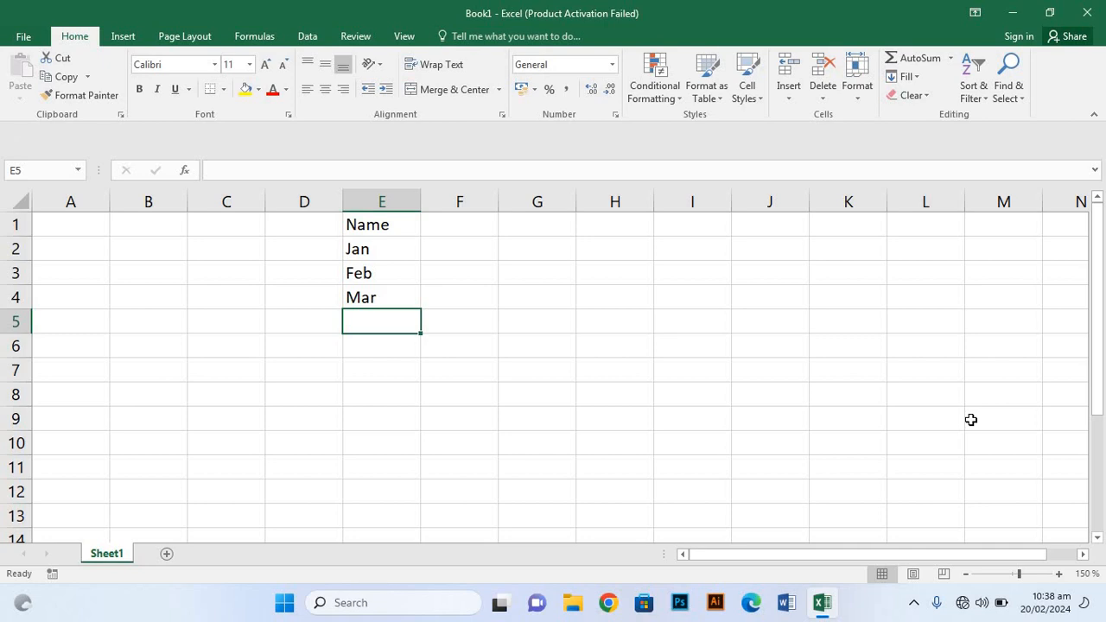
Enter Apr in cell E5 and the row label Total in cell E6.
{"action": "type", "text": "5"}
{"action": "key", "text": "BackSpace"}
{"action": "type", "text": "Ai"}
{"action": "key", "text": "BackSpace"}
{"action": "type", "text": "o"}
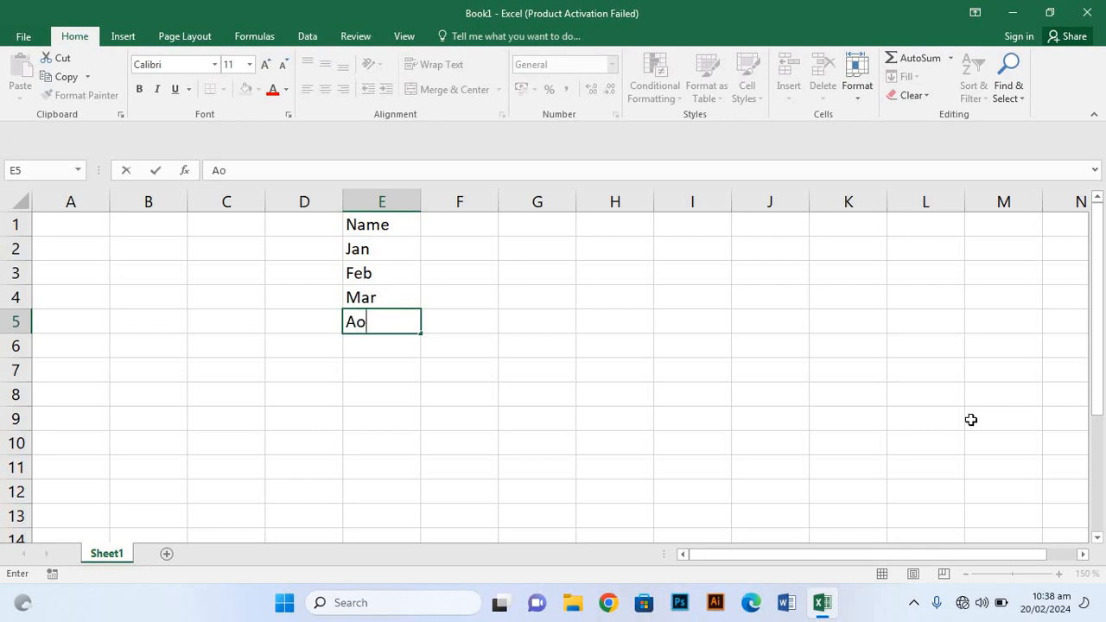
{"action": "key", "text": "BackSpace"}
{"action": "type", "text": "pr"}
{"action": "key", "text": "Return"}
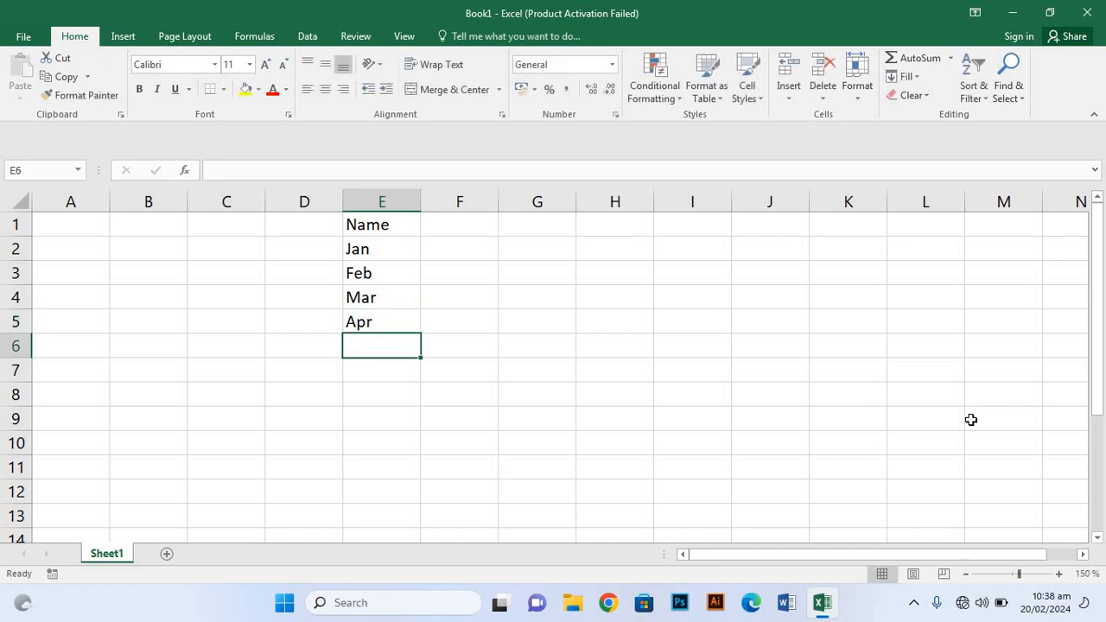
{"action": "type", "text": "T"}
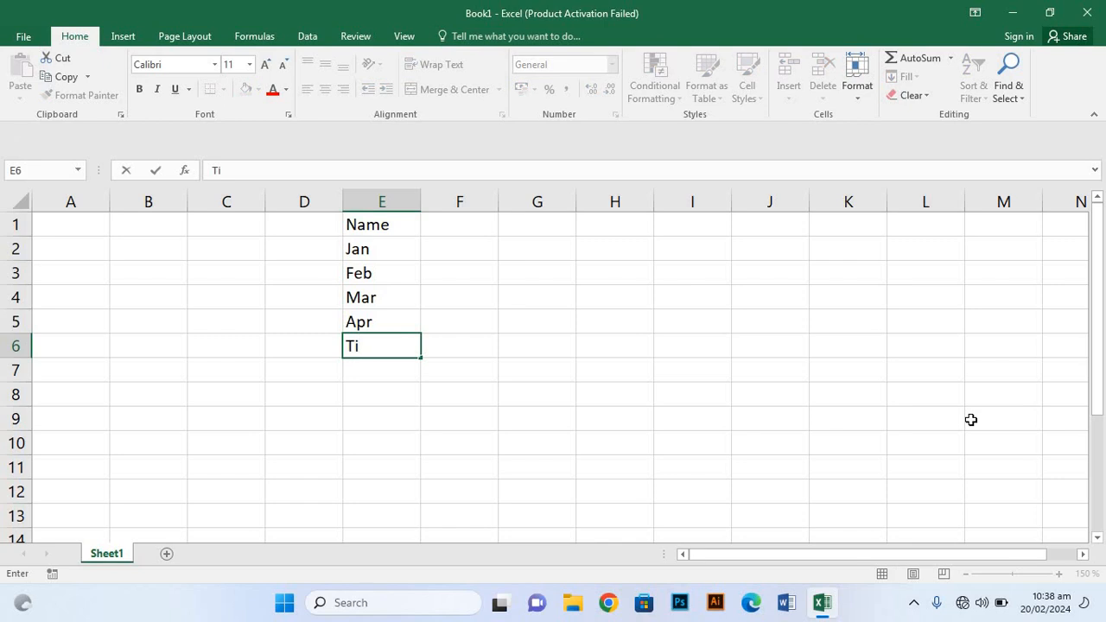
{"action": "type", "text": "otak"}
{"action": "key", "text": "BackSpace"}
{"action": "type", "text": "l"}
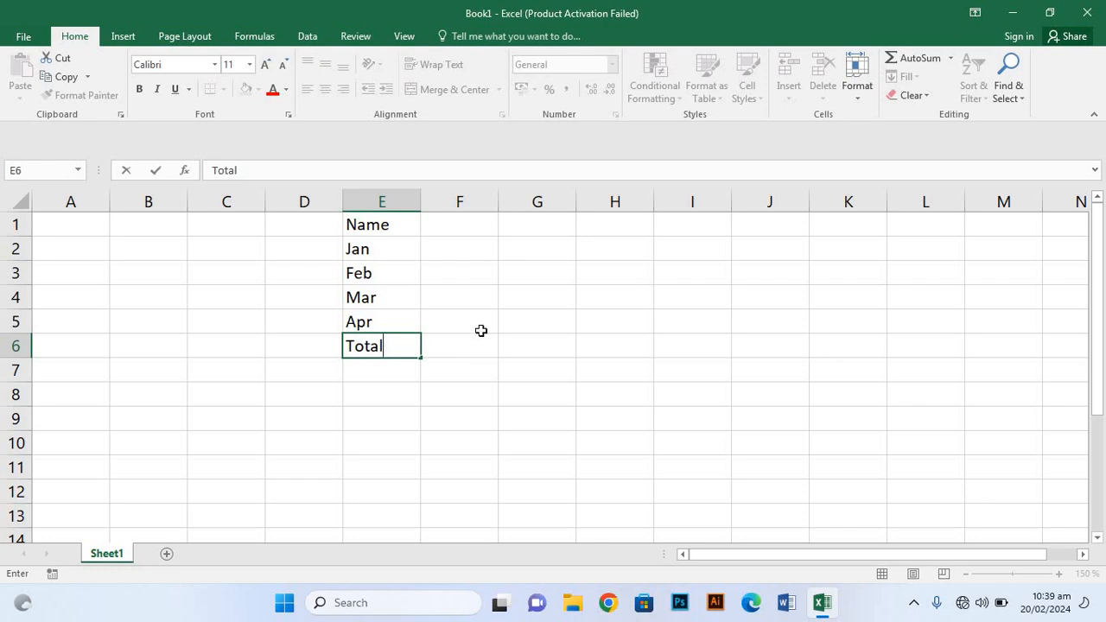
Enter the column header Laptop in cell F1.
{"action": "left_click", "coordinate": [463, 223]}
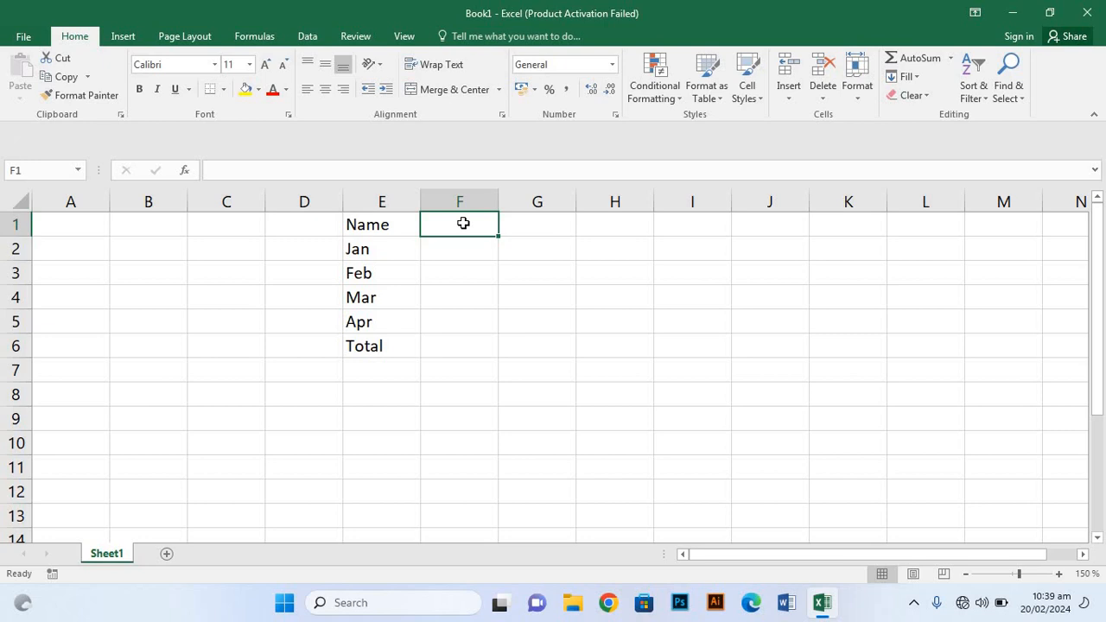
{"action": "type", "text": "La"}
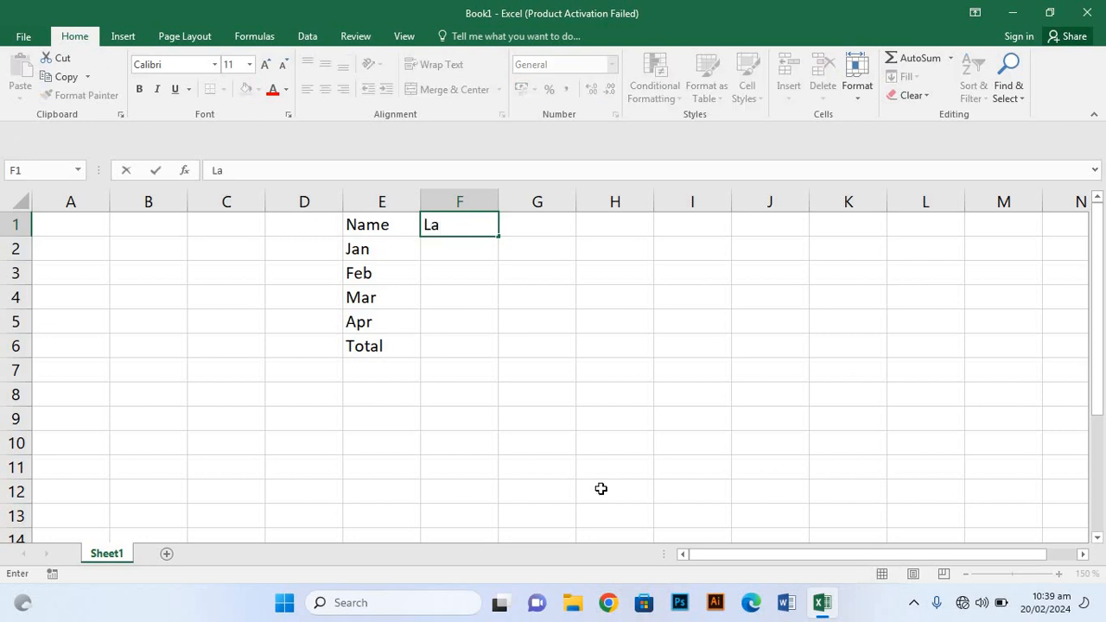
{"action": "type", "text": "o"}
{"action": "key", "text": "BackSpace"}
{"action": "type", "text": "pe"}
{"action": "key", "text": "BackSpace"}
{"action": "type", "text": "r"}
{"action": "key", "text": "BackSpace"}
{"action": "type", "text": "to"}
{"action": "key", "text": "BackSpace"}
{"action": "type", "text": "op"}
{"action": "key", "text": "Return"}
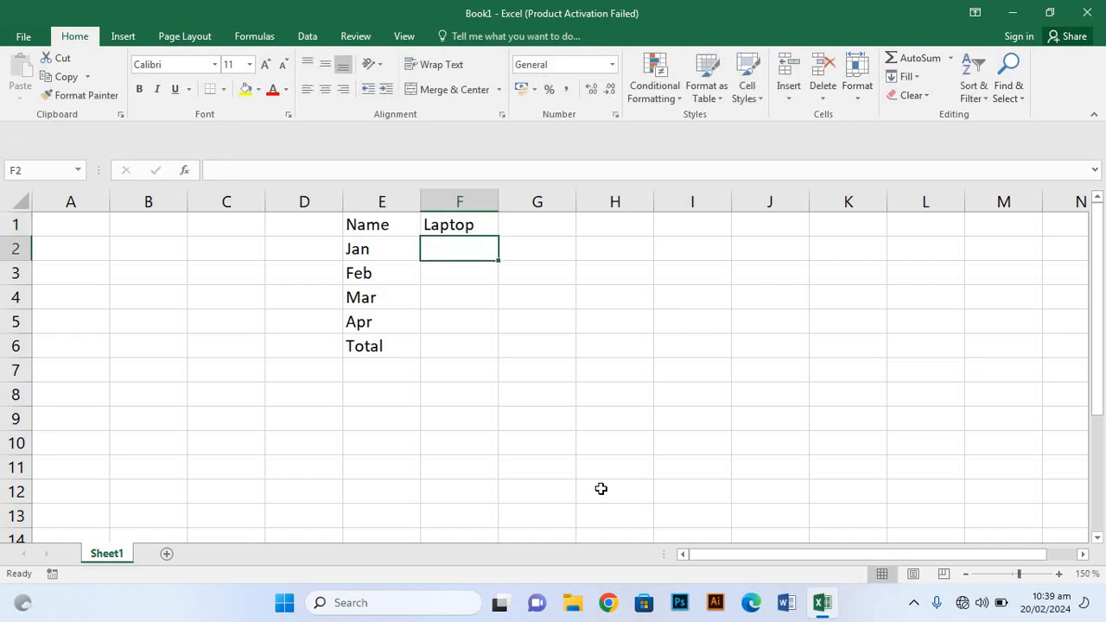
Fill the Laptop column from F2 to F6 with 24, 89, 75, 31 and the total 219.
{"action": "type", "text": "24"}
{"action": "key", "text": "Return"}
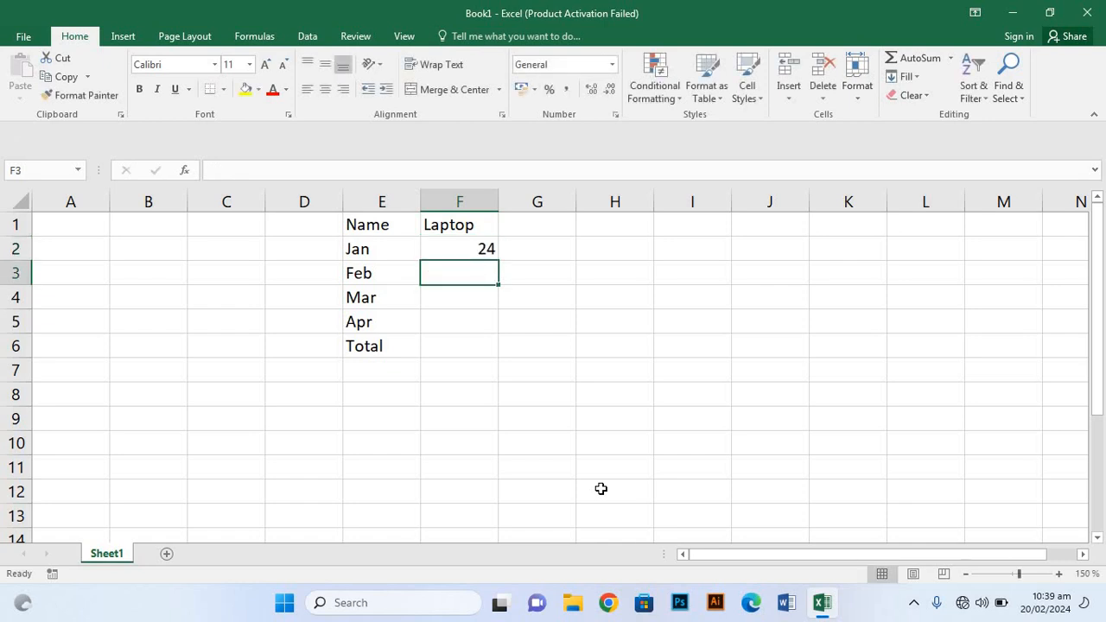
{"action": "type", "text": "89"}
{"action": "key", "text": "Return"}
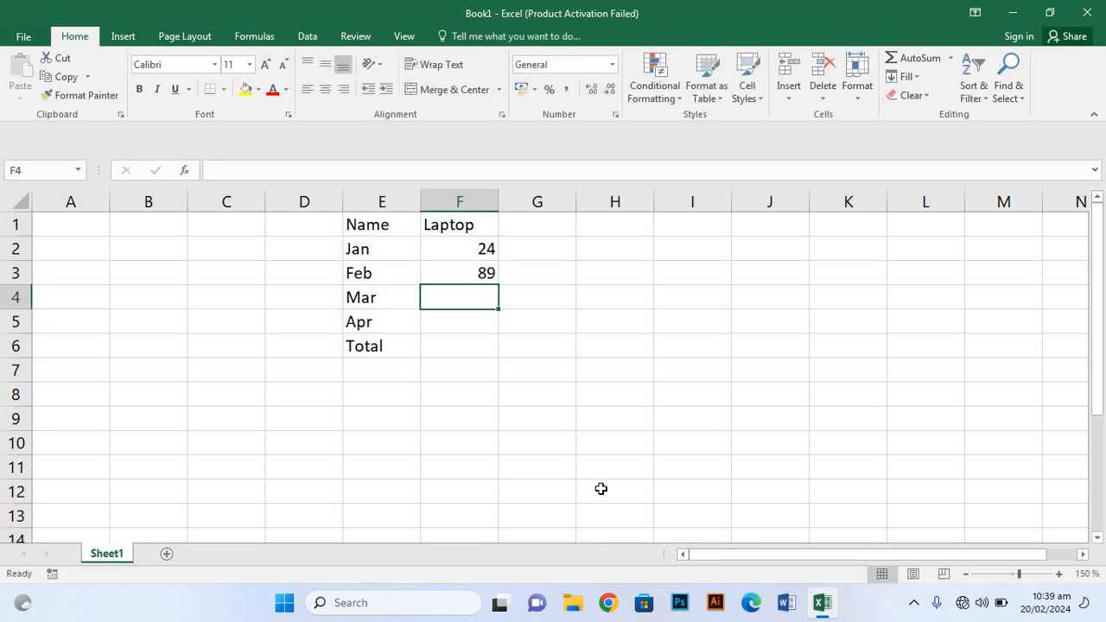
{"action": "type", "text": "75"}
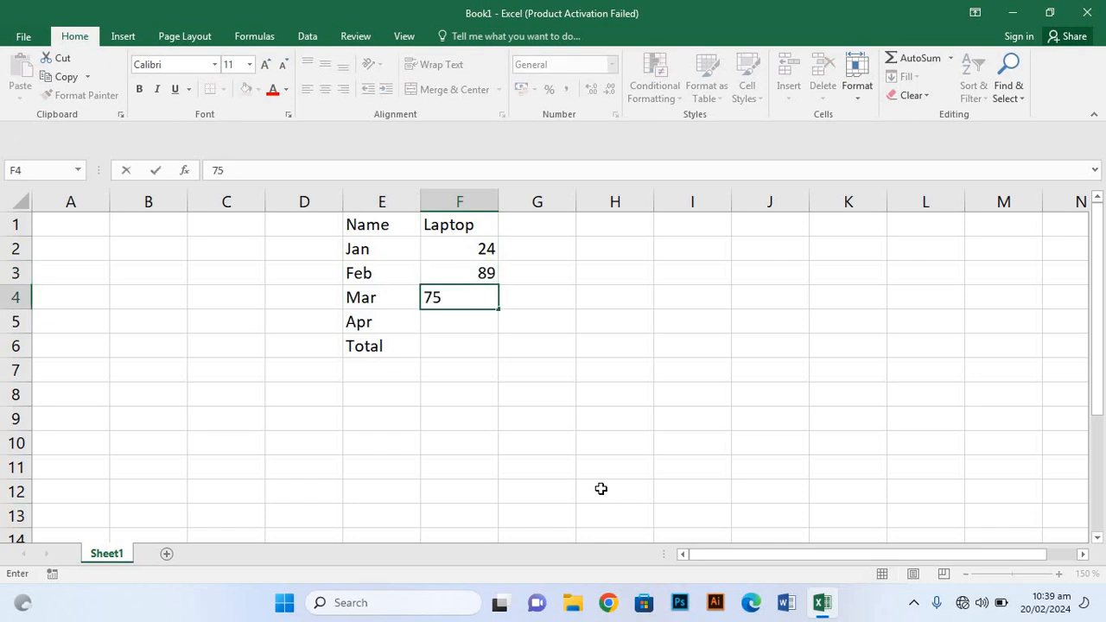
{"action": "key", "text": "Return"}
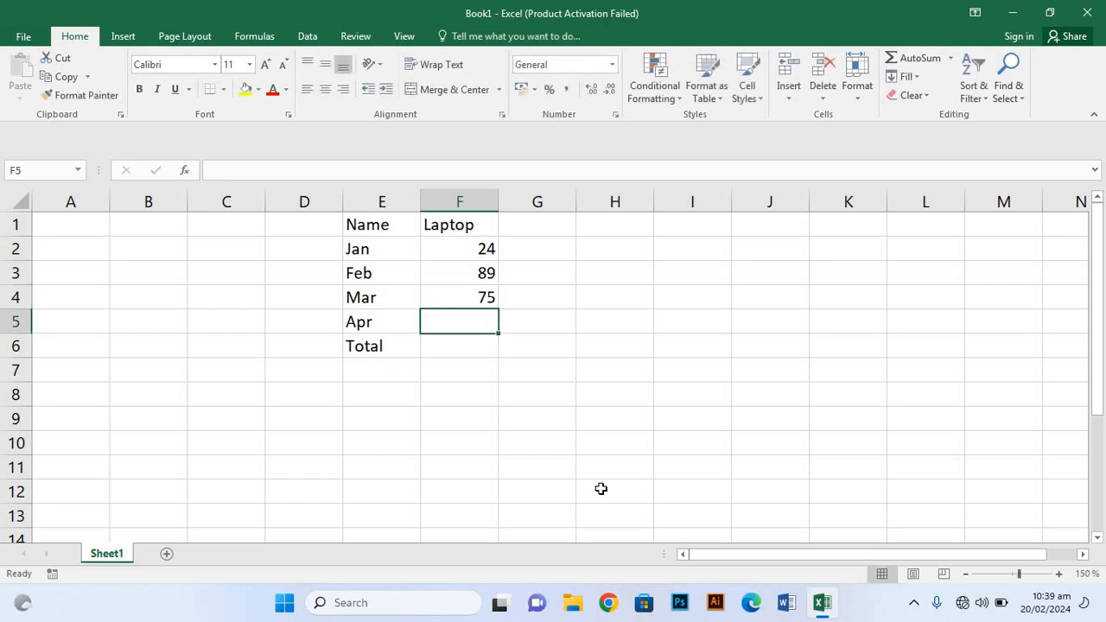
{"action": "type", "text": "31"}
{"action": "key", "text": "Return"}
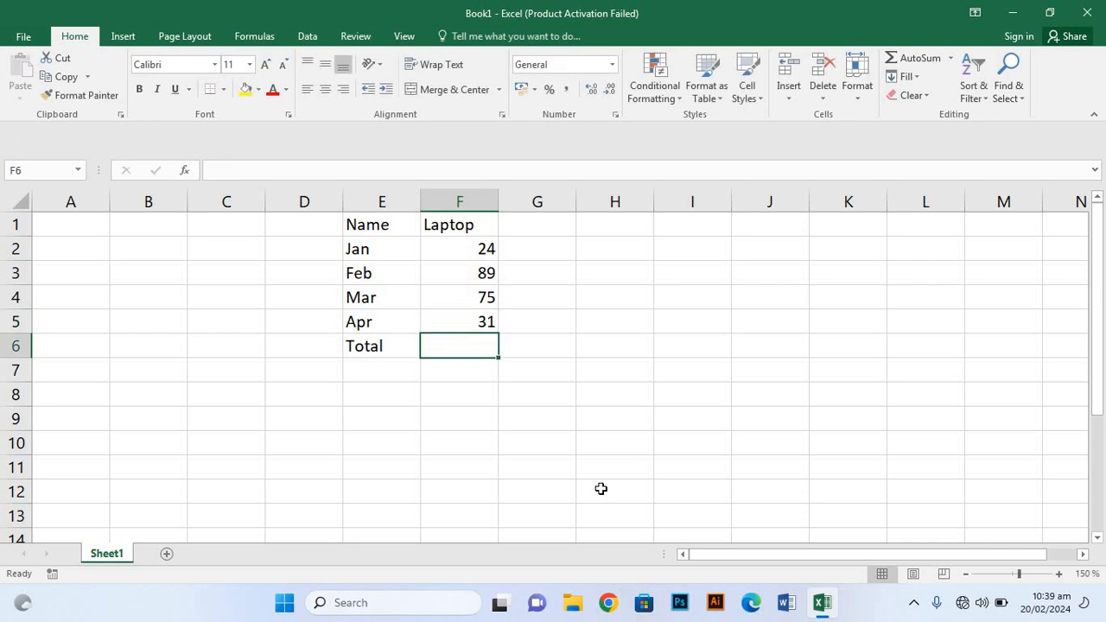
{"action": "type", "text": "2"}
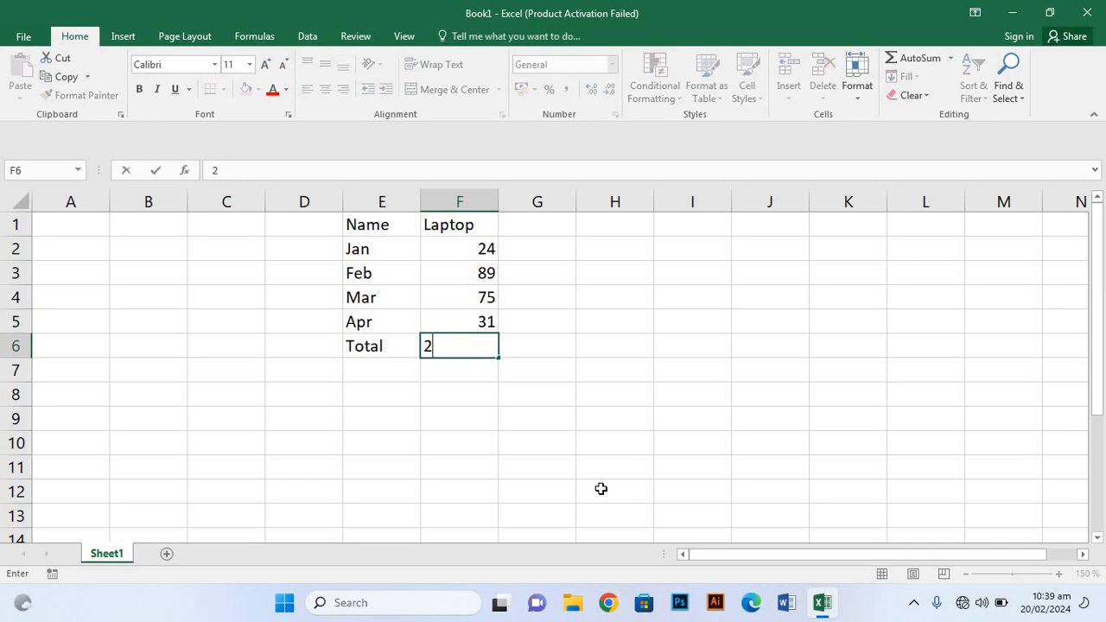
{"action": "type", "text": "19"}
Enter the column header Desktop in cell G1.
{"action": "left_click", "coordinate": [547, 226]}
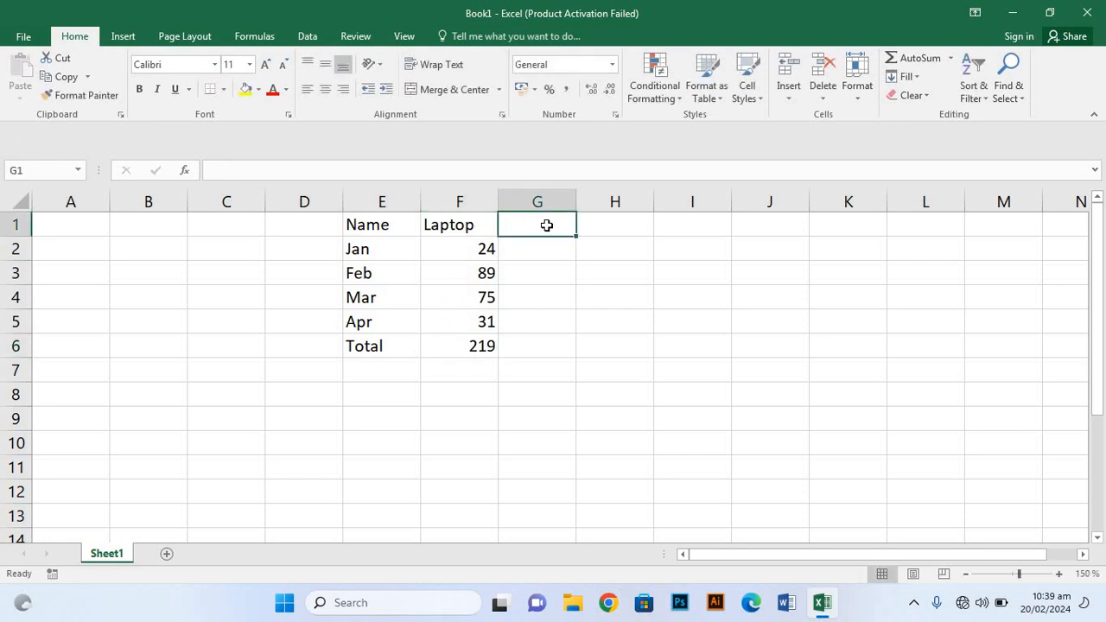
{"action": "type", "text": "Dw"}
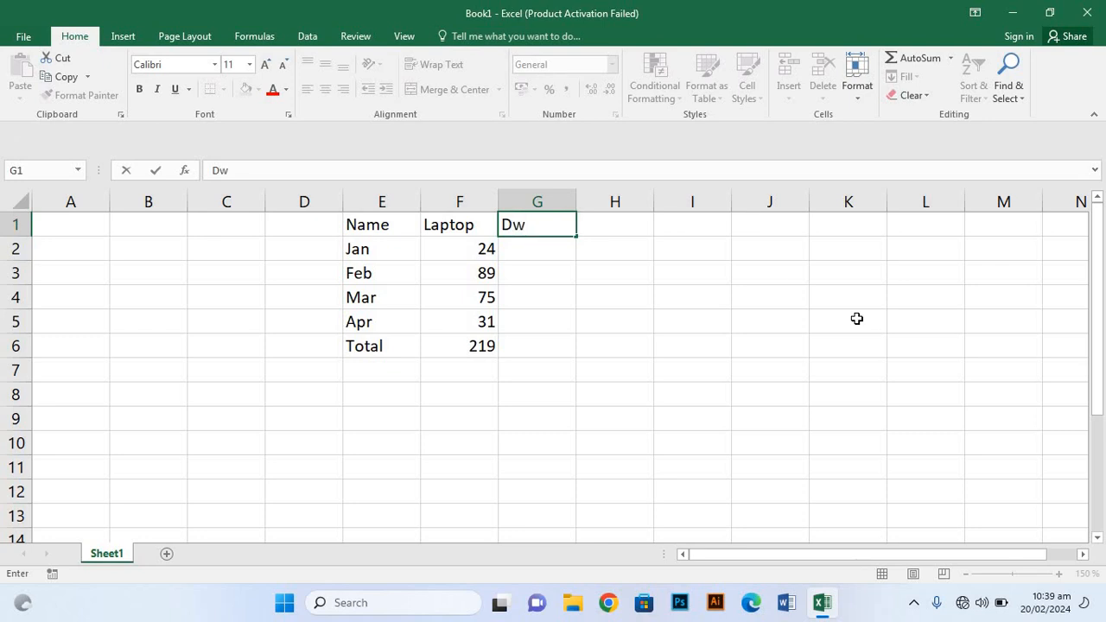
{"action": "key", "text": "BackSpace"}
{"action": "type", "text": "ed"}
{"action": "key", "text": "BackSpace"}
{"action": "type", "text": "sktop"}
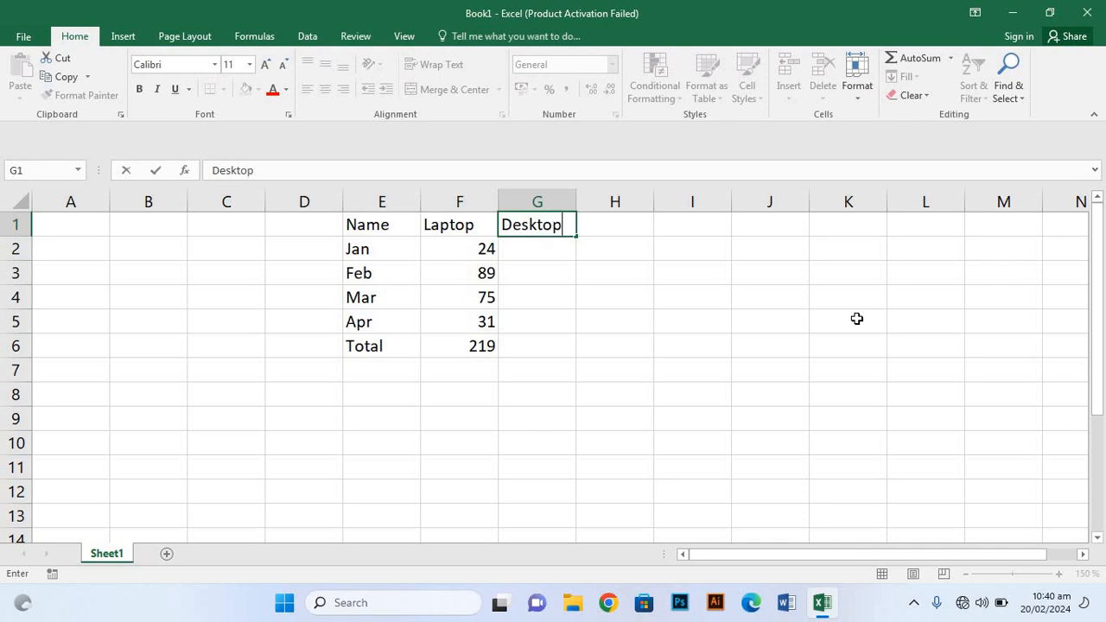
{"action": "key", "text": "Return"}
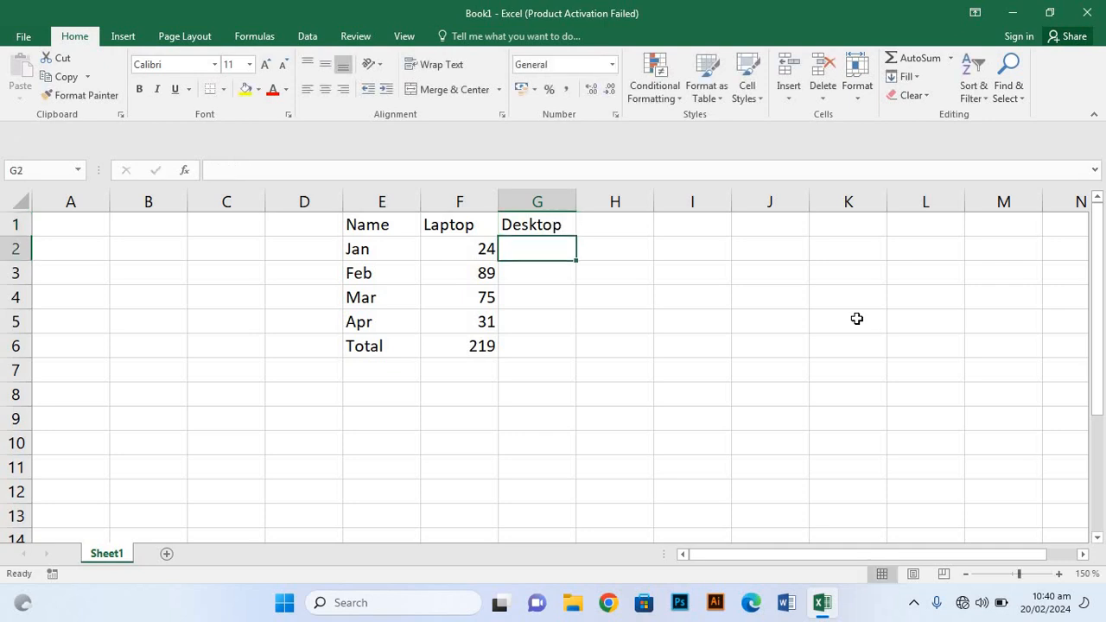
Fill the Desktop column from G2 to G6 with 45, 76, 32, 56 and the total 209.
{"action": "type", "text": "45"}
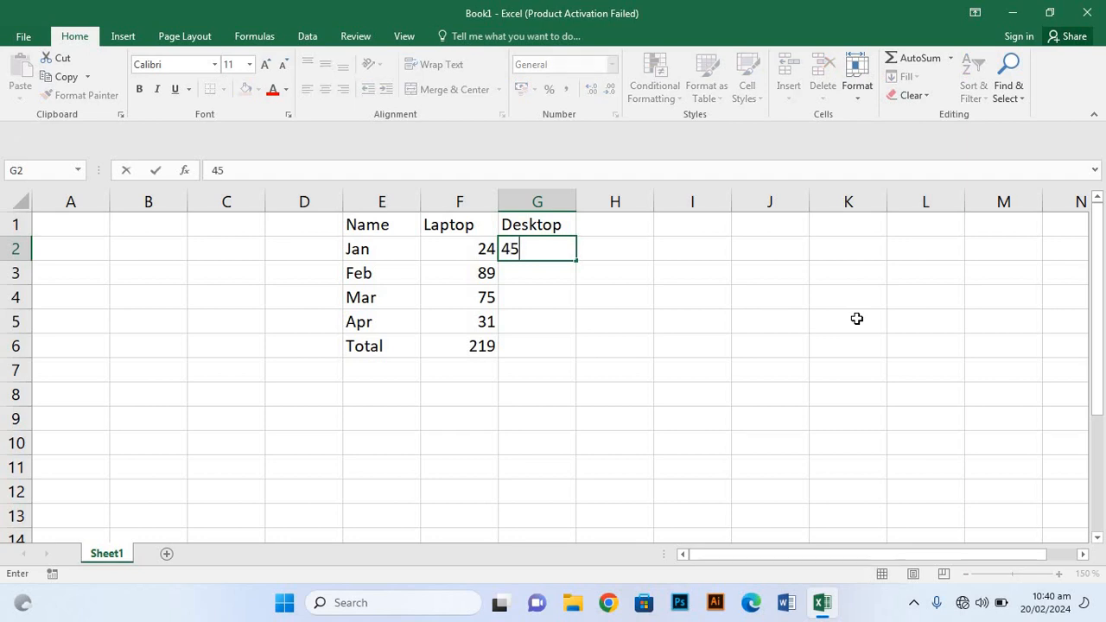
{"action": "key", "text": "Return"}
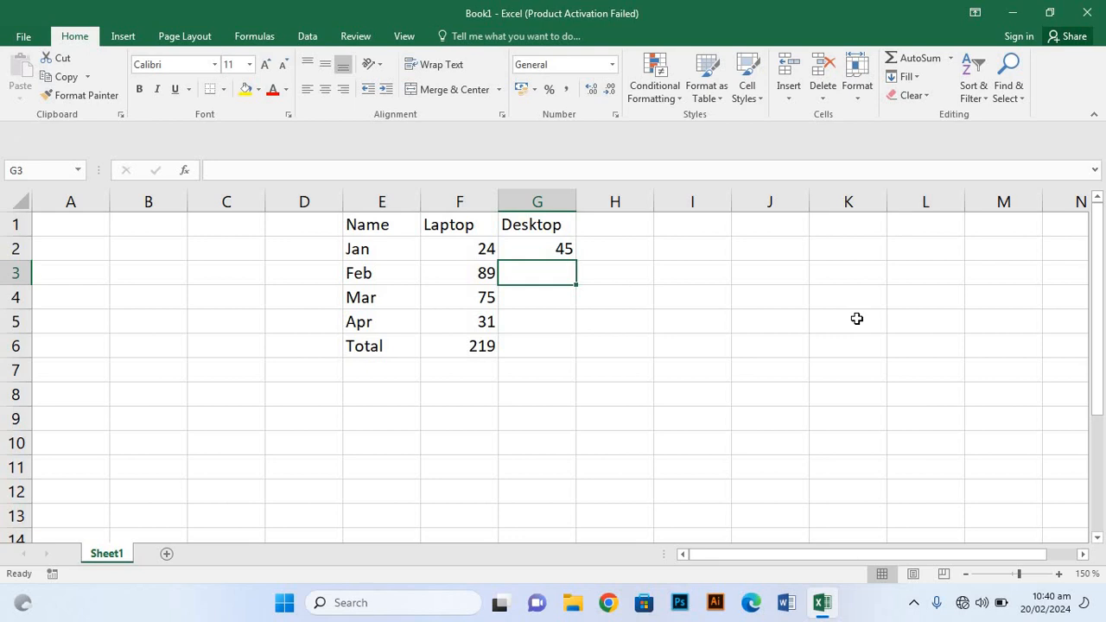
{"action": "type", "text": "76"}
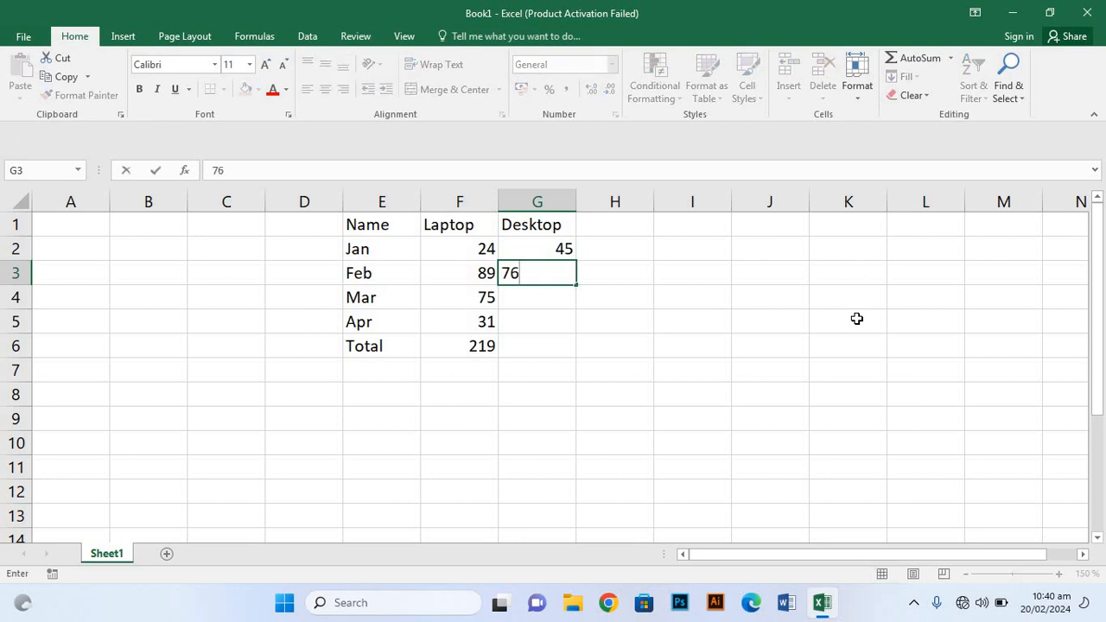
{"action": "key", "text": "Return"}
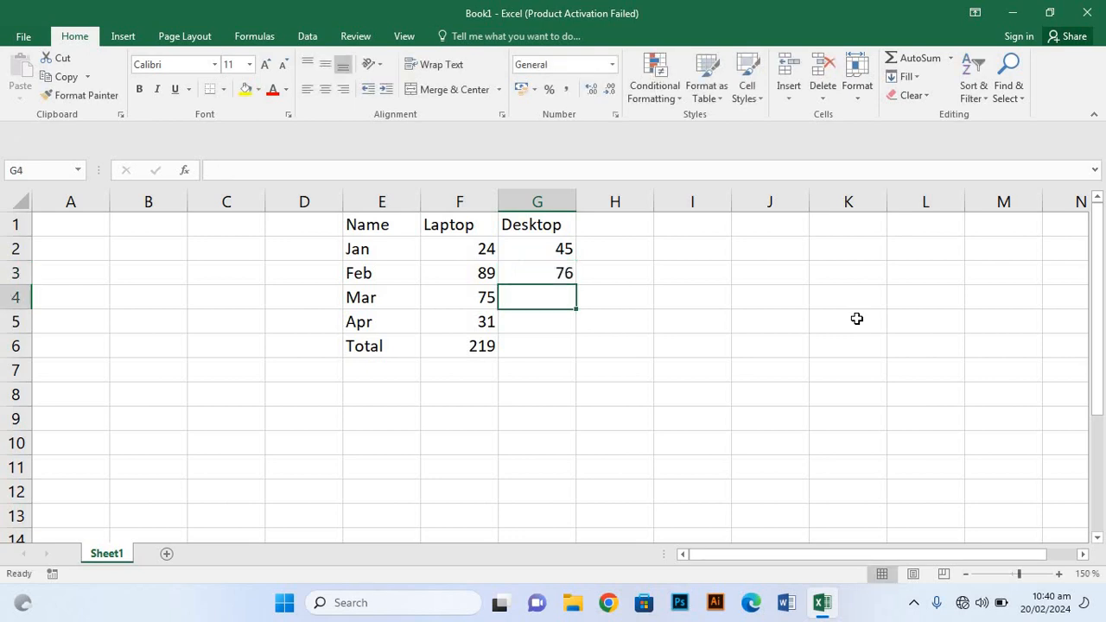
{"action": "type", "text": "32"}
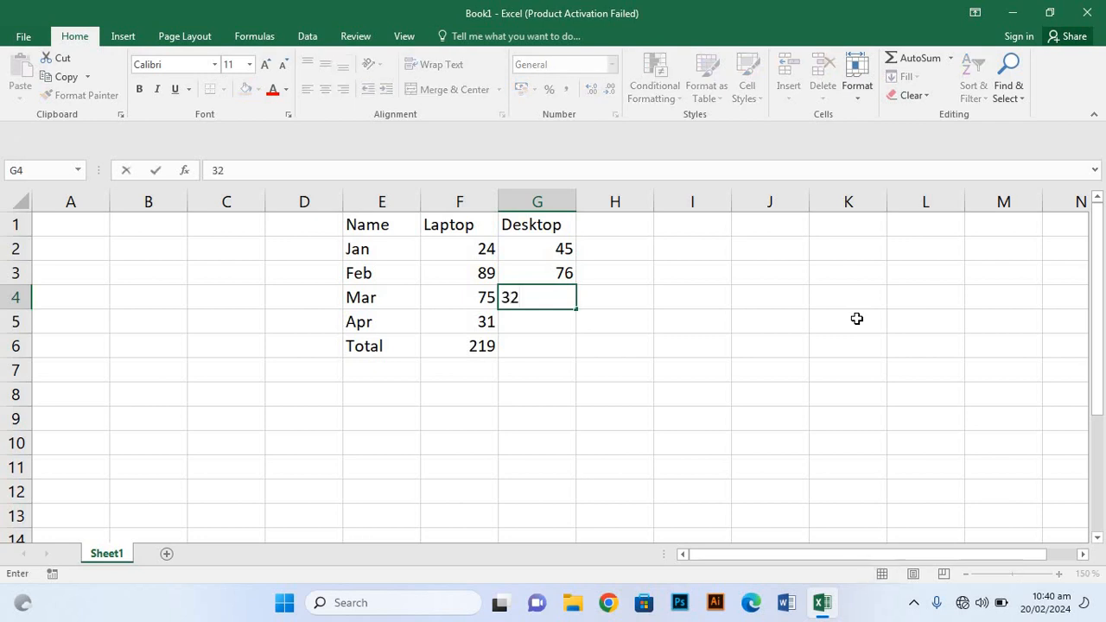
{"action": "key", "text": "Return"}
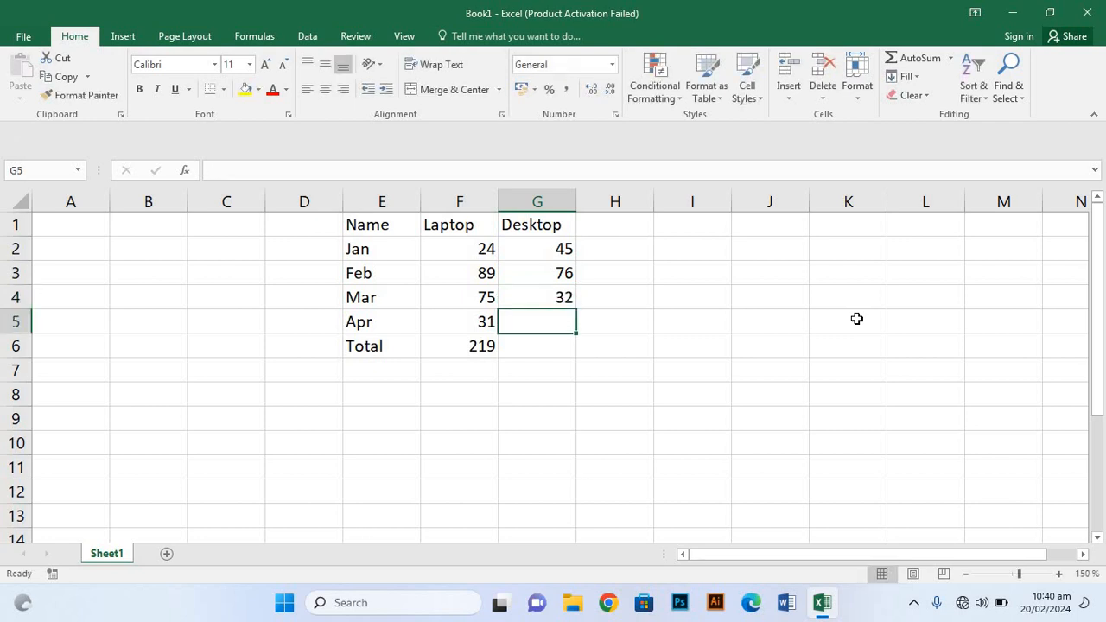
{"action": "type", "text": "56"}
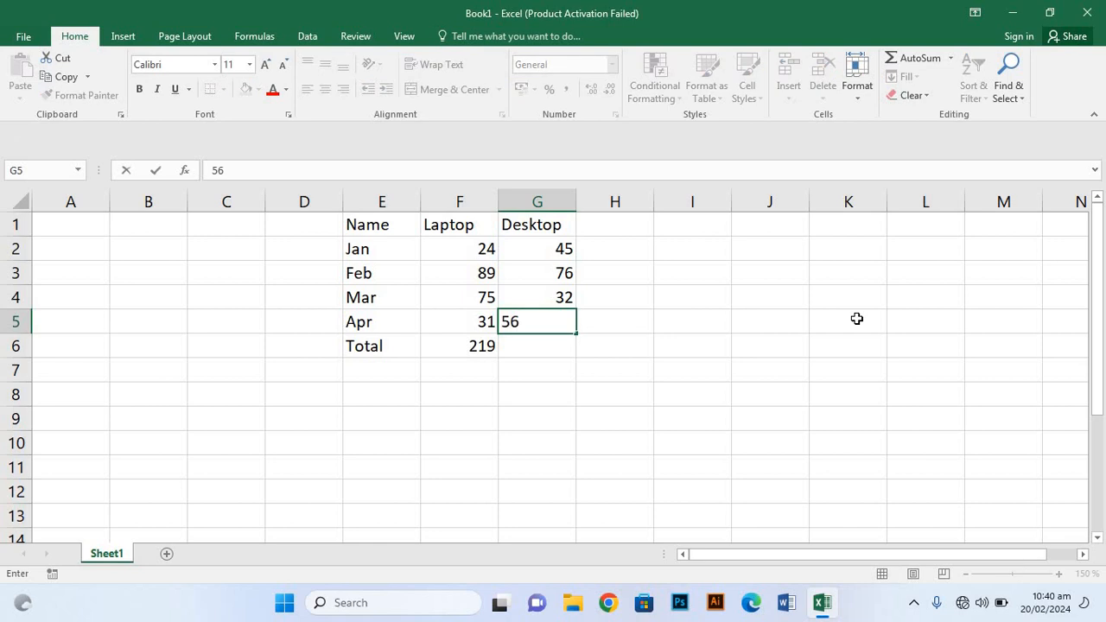
{"action": "key", "text": "Return"}
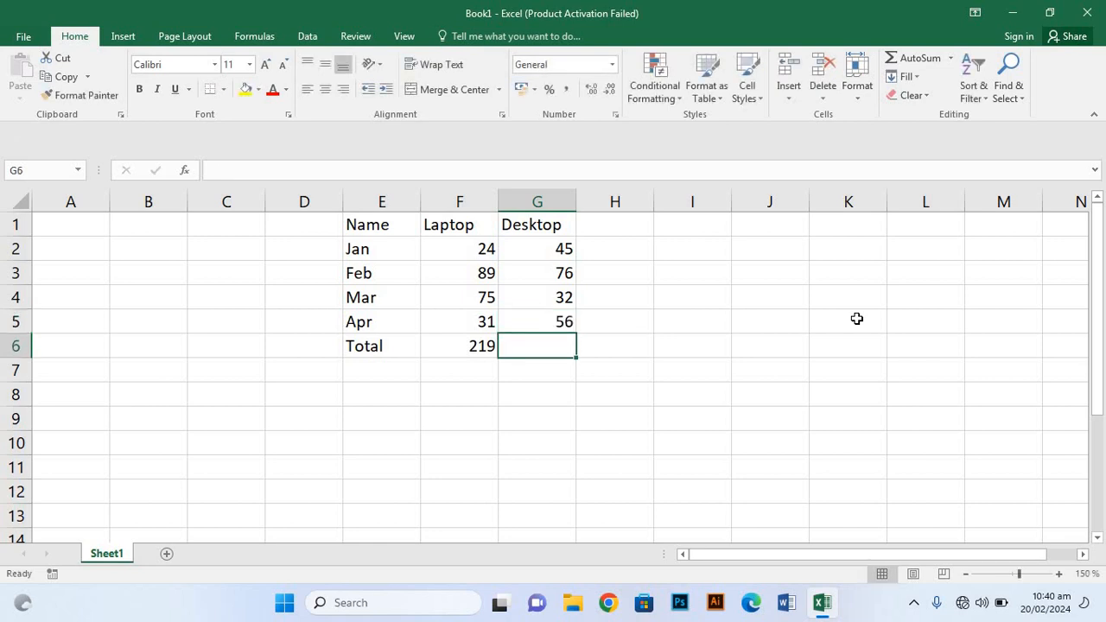
{"action": "type", "text": "209"}
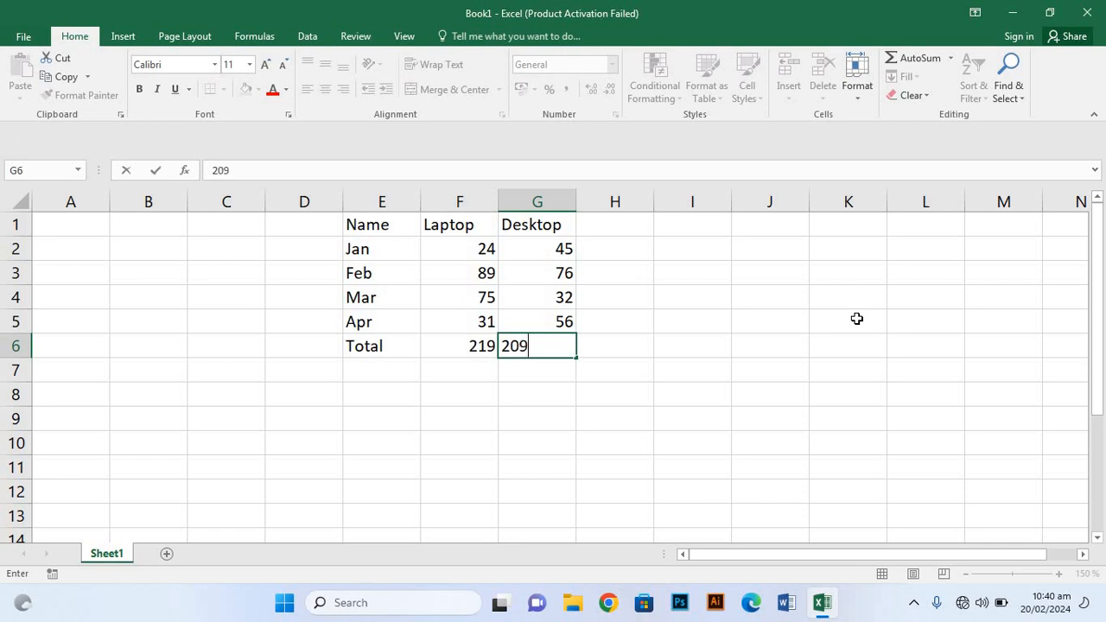
Enter the column header Mouse in cell H1.
{"action": "left_click", "coordinate": [596, 225]}
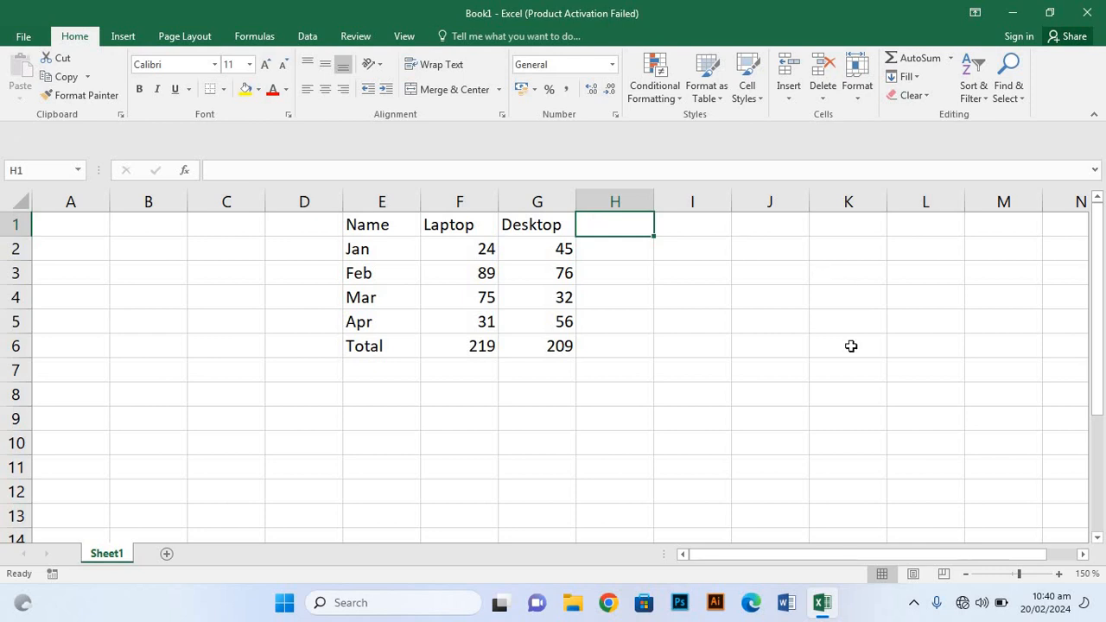
{"action": "type", "text": "Mi"}
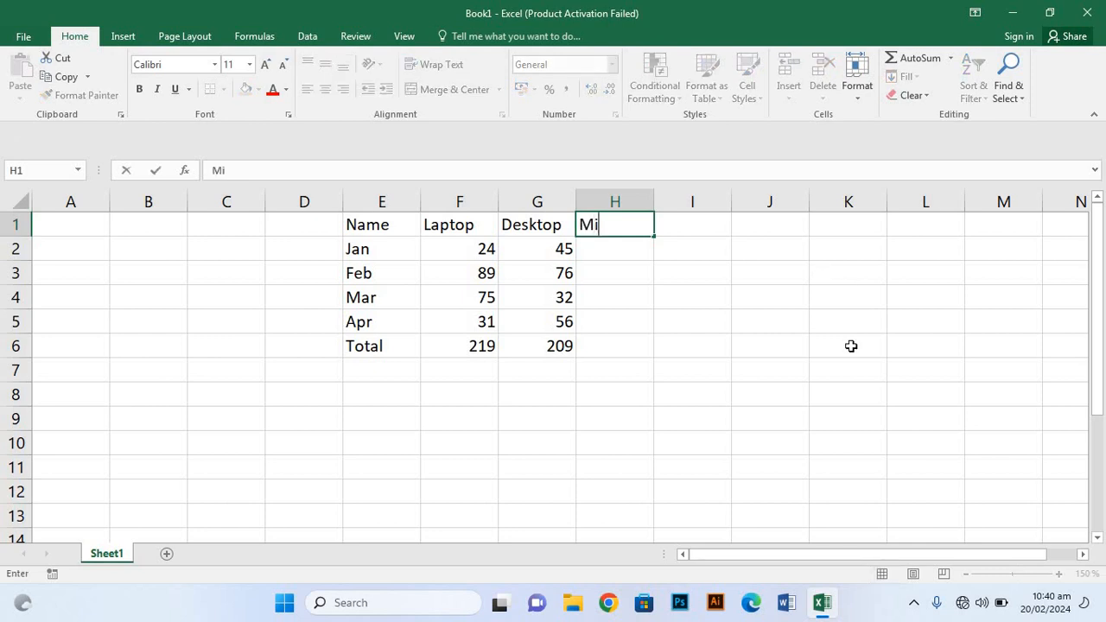
{"action": "key", "text": "BackSpace"}
{"action": "type", "text": "i"}
{"action": "key", "text": "BackSpace"}
{"action": "type", "text": "ouse"}
{"action": "key", "text": "BackSpace"}
{"action": "type", "text": "e"}
{"action": "key", "text": "Return"}
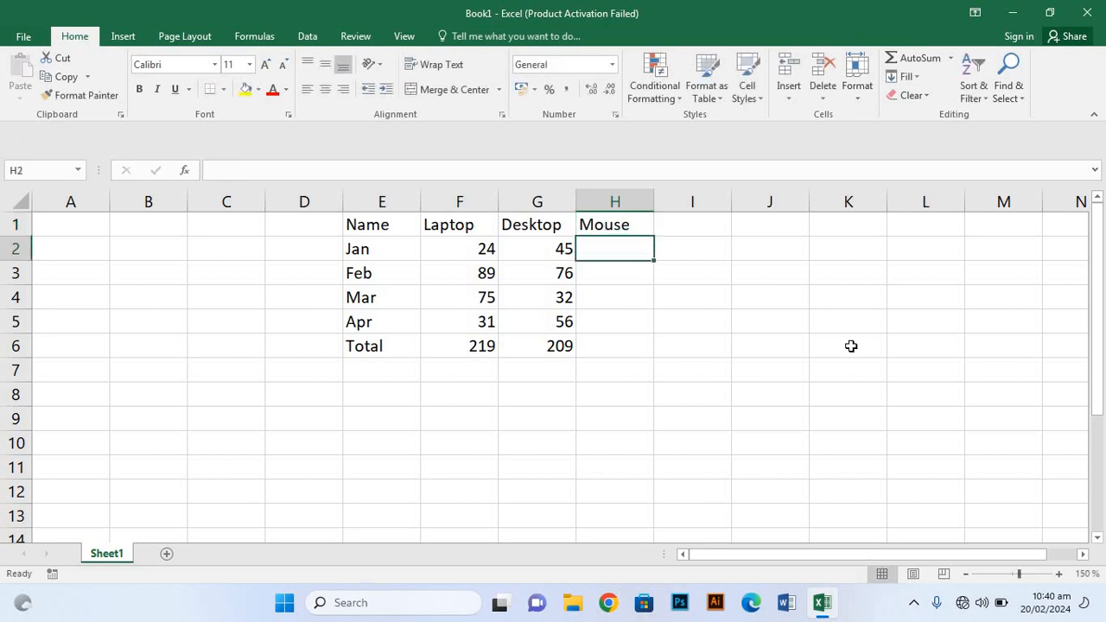
Fill the Mouse column from H2 to H6 with 72, 93, 66, 57 and the total 288.
{"action": "type", "text": "72"}
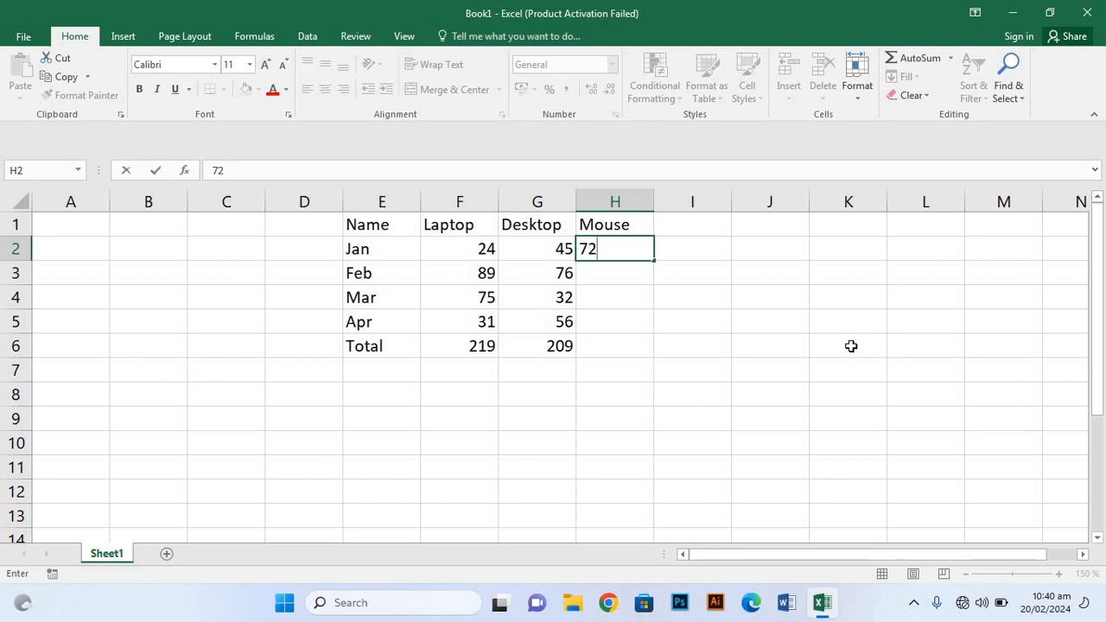
{"action": "key", "text": "Return"}
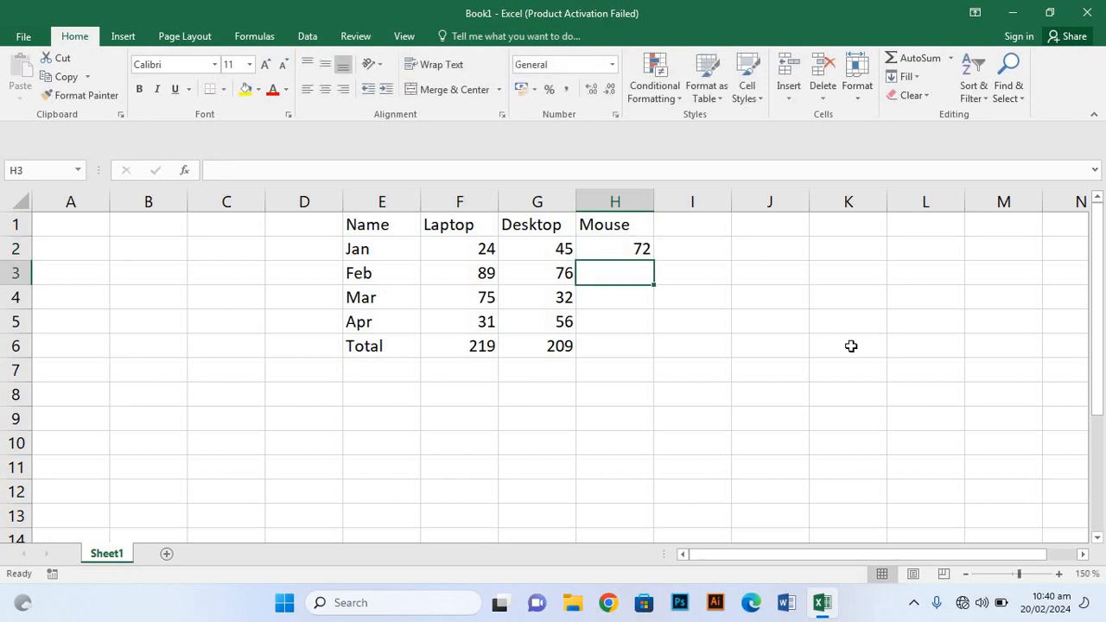
{"action": "type", "text": "93"}
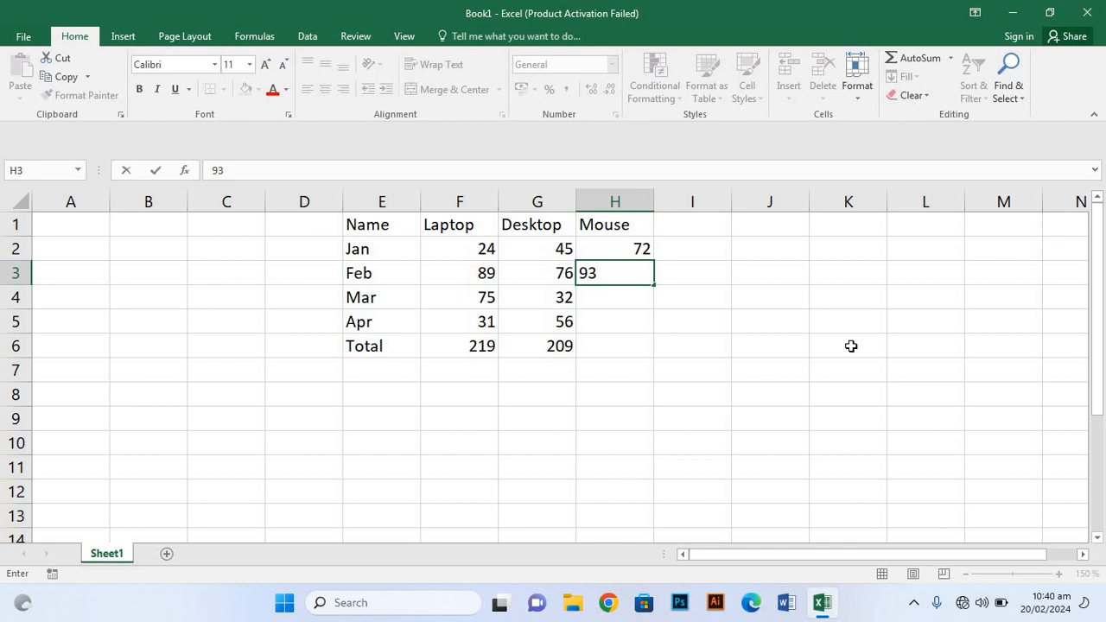
{"action": "key", "text": "Return"}
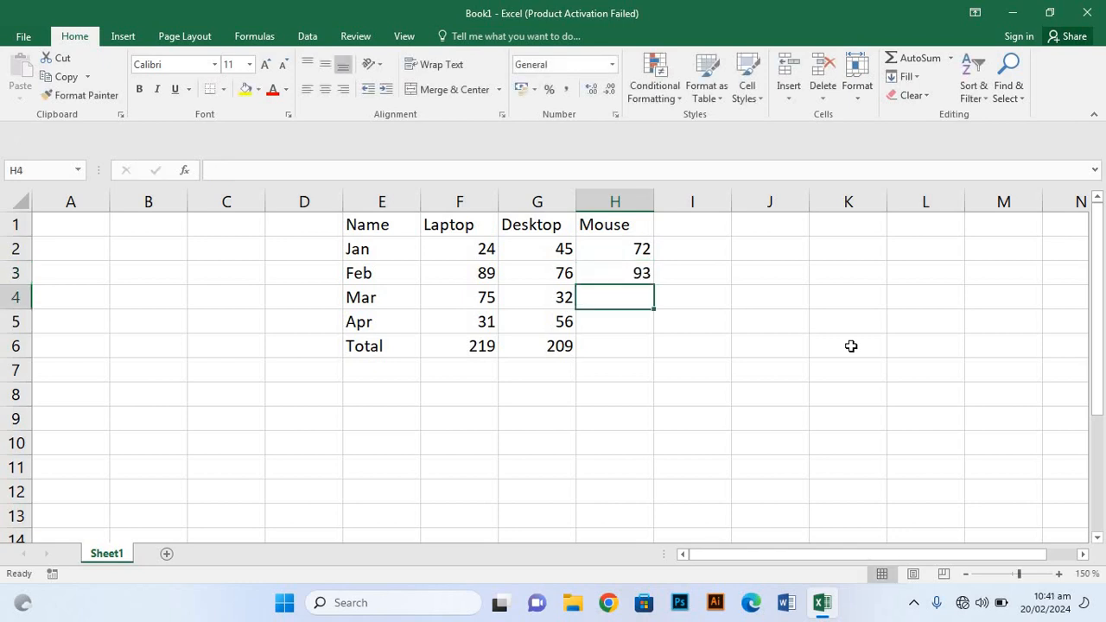
{"action": "type", "text": "66"}
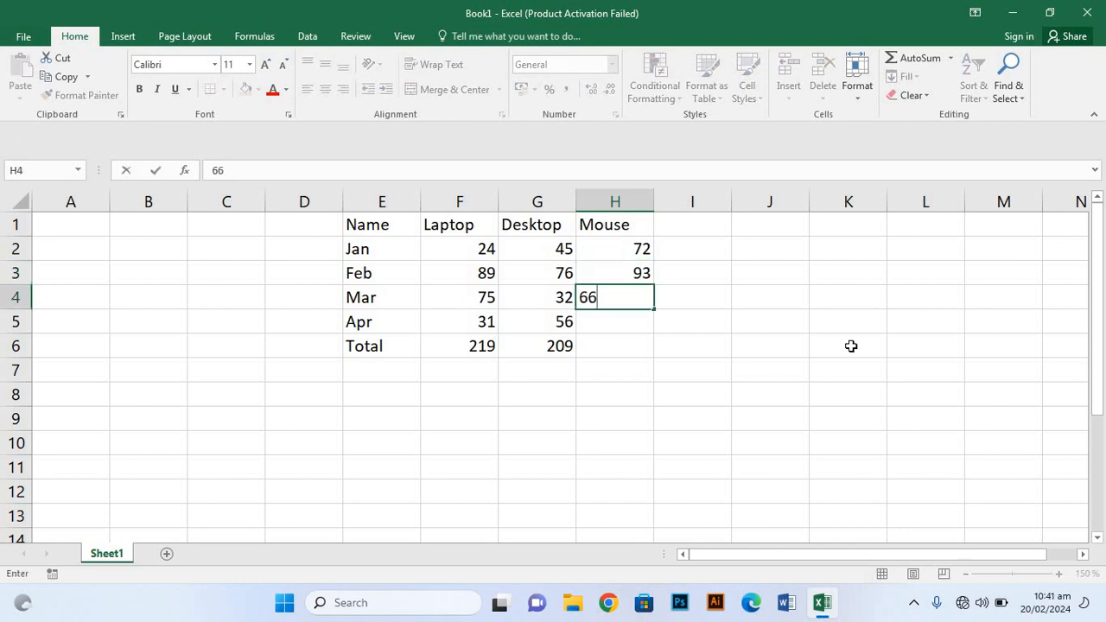
{"action": "key", "text": "Return"}
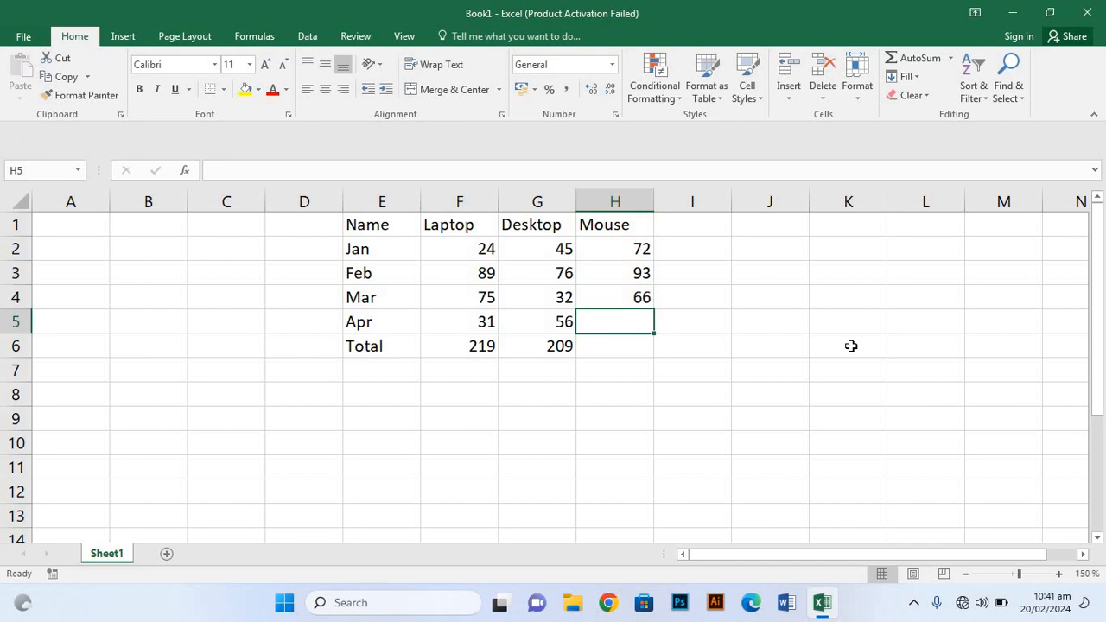
{"action": "type", "text": "57"}
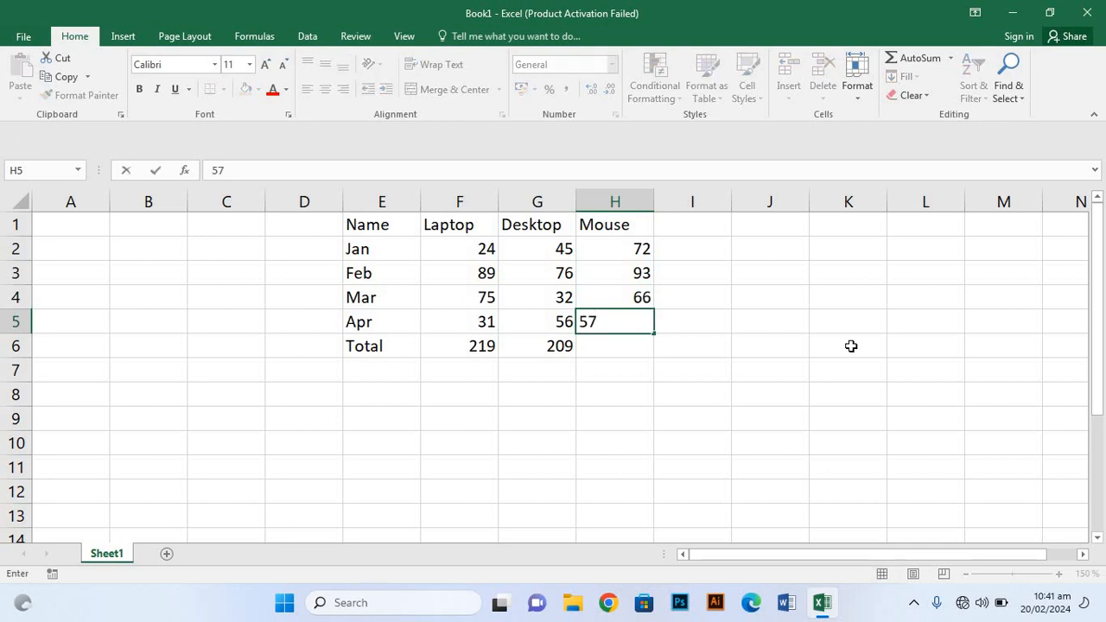
{"action": "key", "text": "Return"}
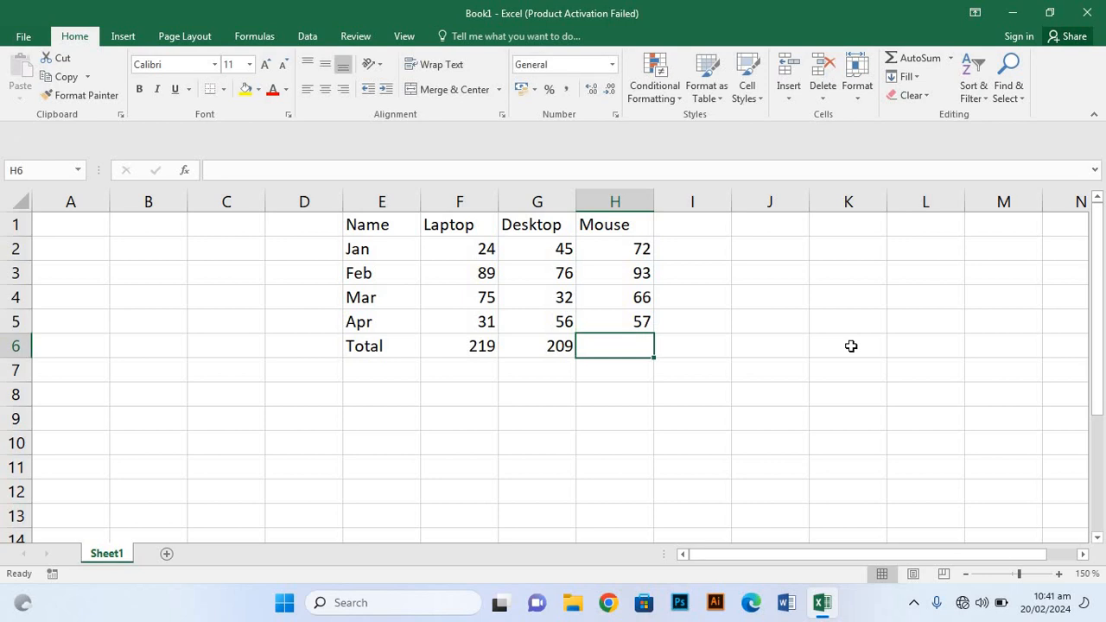
{"action": "type", "text": "288"}
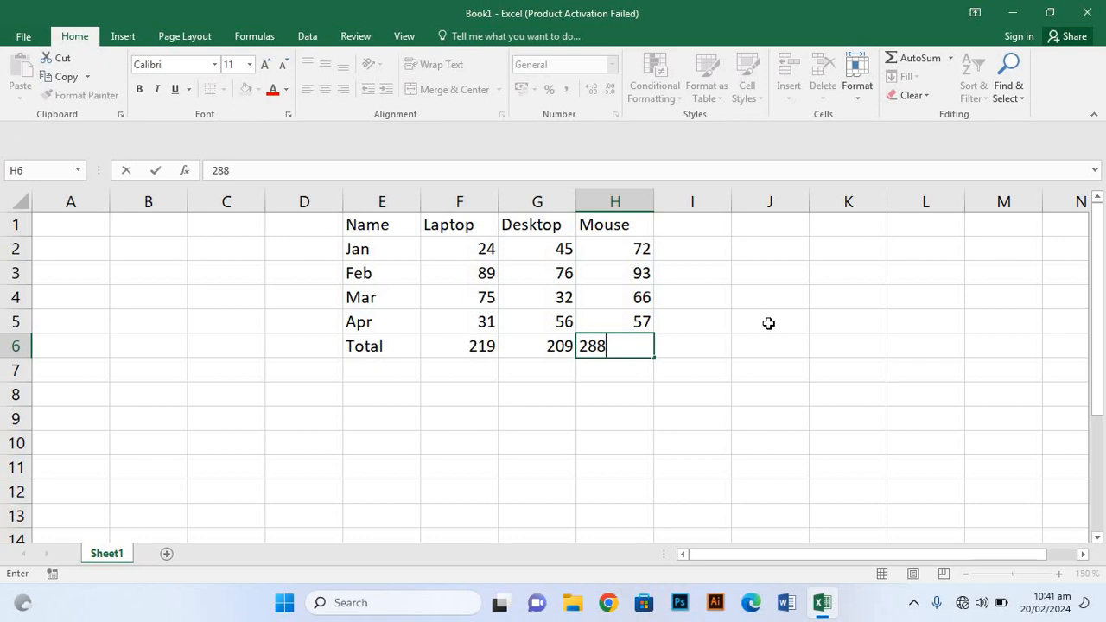
Center the contents of the whole table, E1 to H6, horizontally.
{"action": "left_click", "coordinate": [365, 226]}
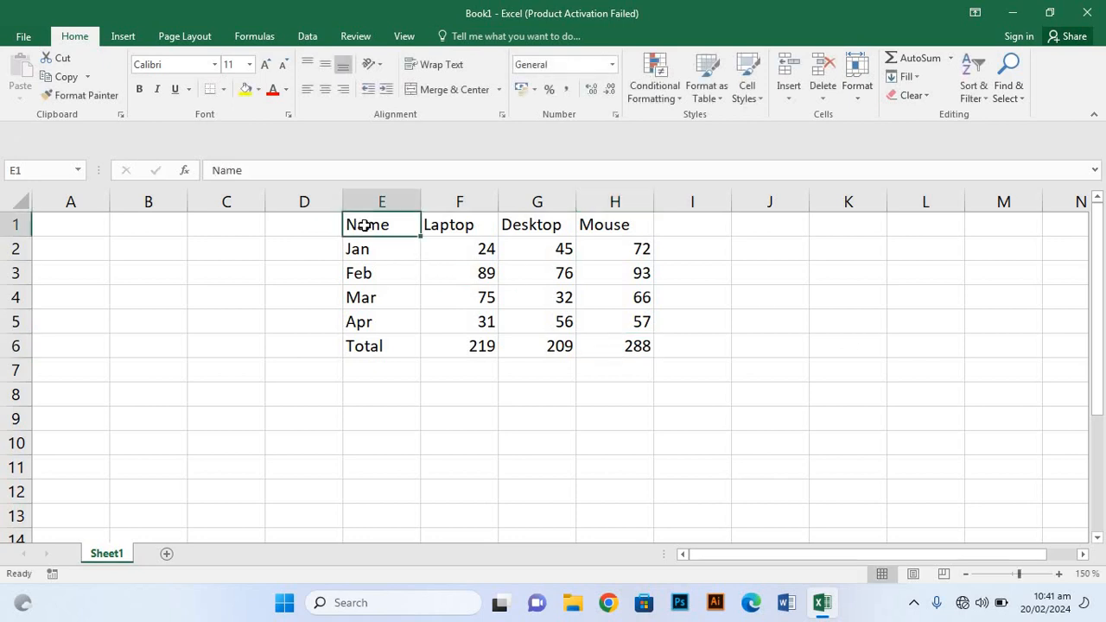
{"action": "key", "text": "ctrl+a"}
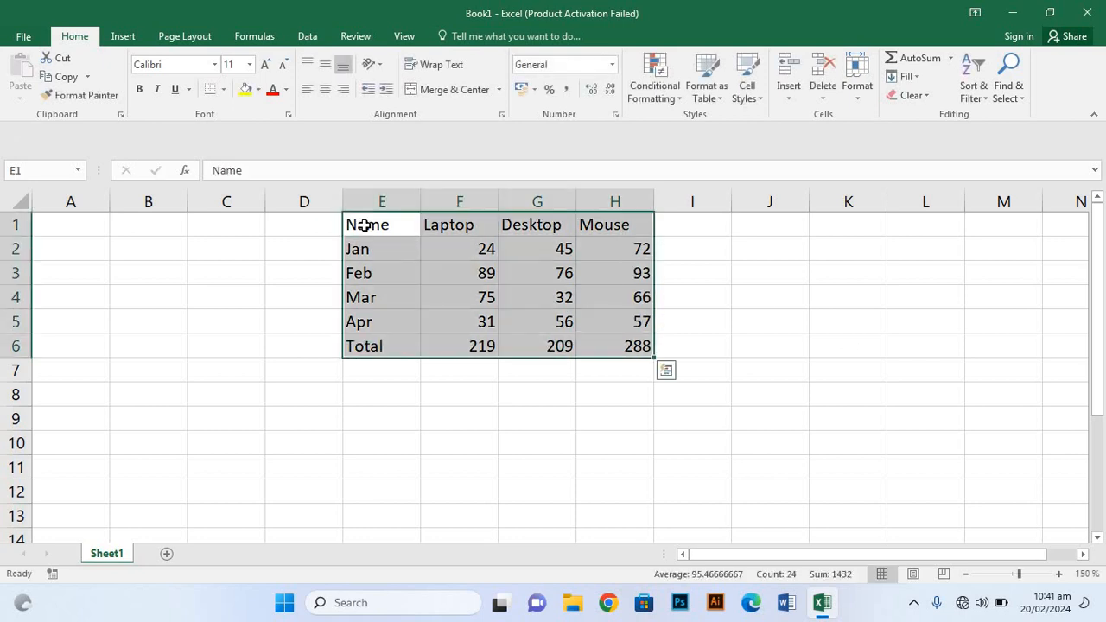
{"action": "left_click", "coordinate": [327, 94]}
{"action": "left_click", "coordinate": [396, 409]}
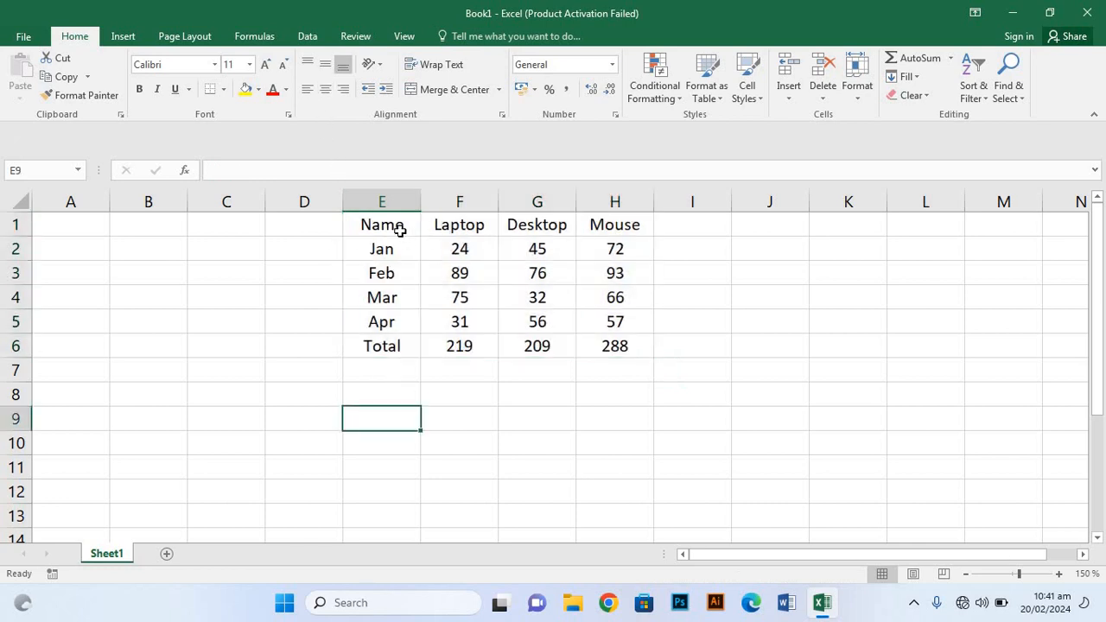
Apply the standard green fill color to the four header cells, E1 to H1.
{"action": "left_click", "coordinate": [390, 227]}
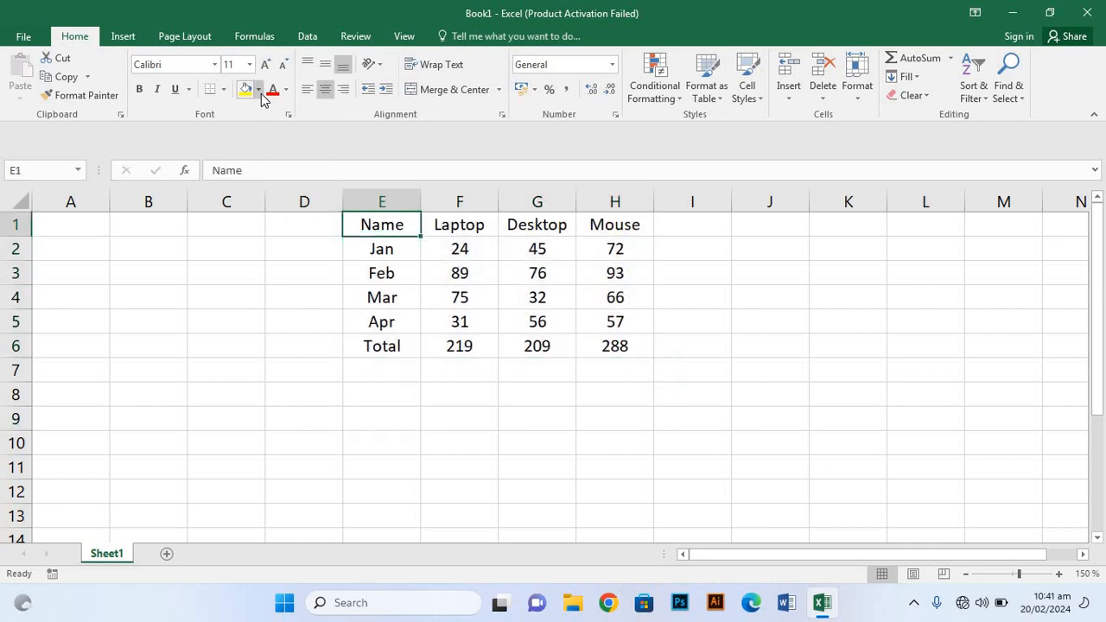
{"action": "left_click", "coordinate": [257, 89]}
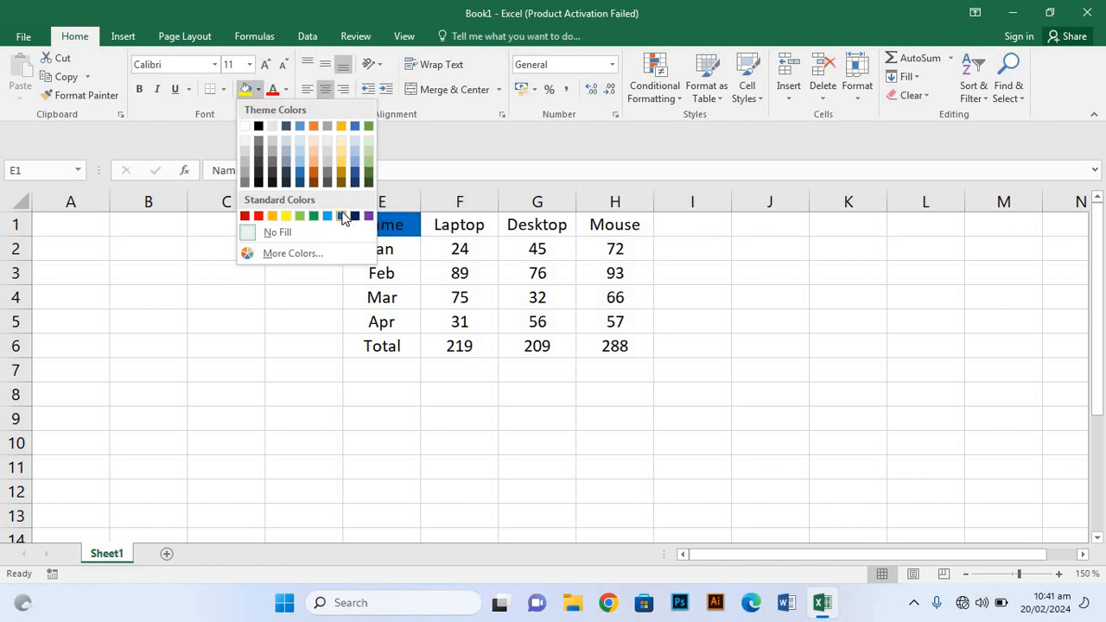
{"action": "left_click", "coordinate": [311, 212]}
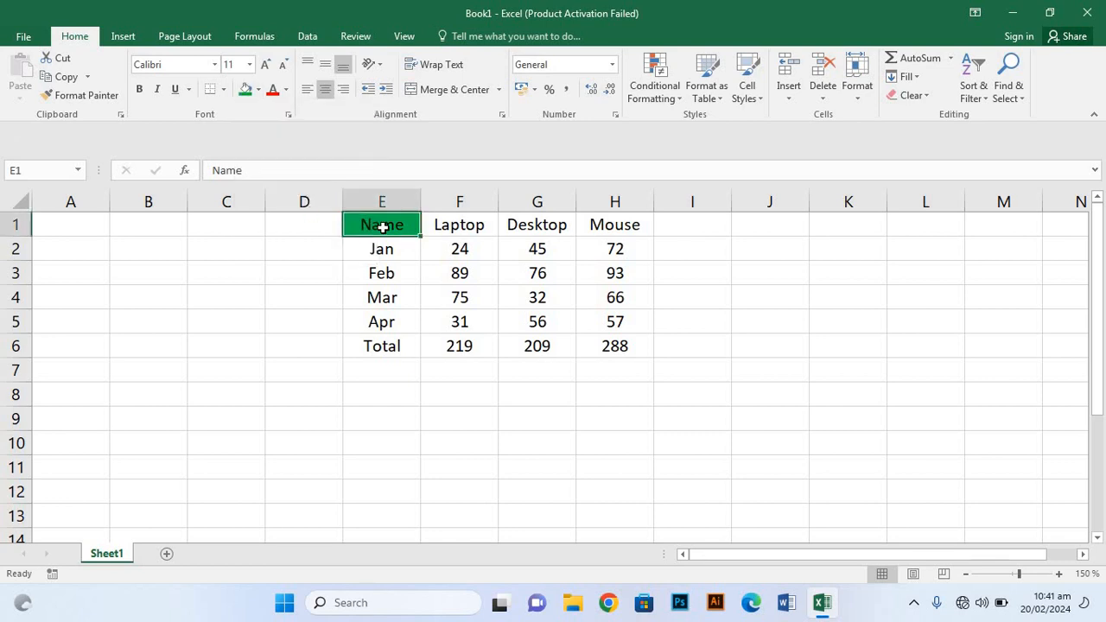
{"action": "left_click", "coordinate": [456, 225]}
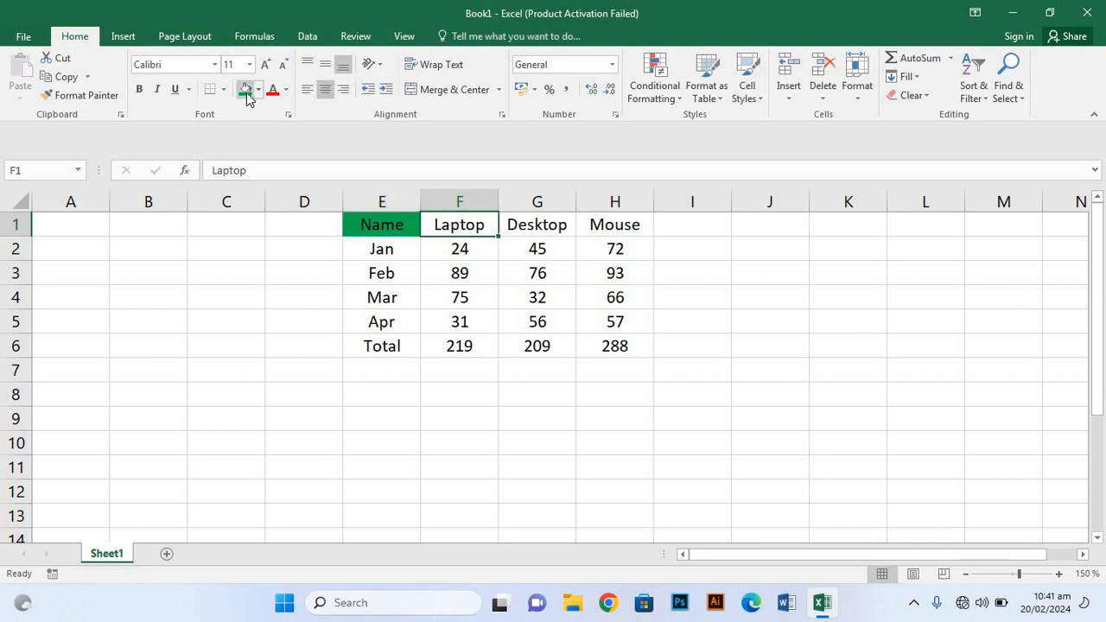
{"action": "left_click", "coordinate": [246, 89]}
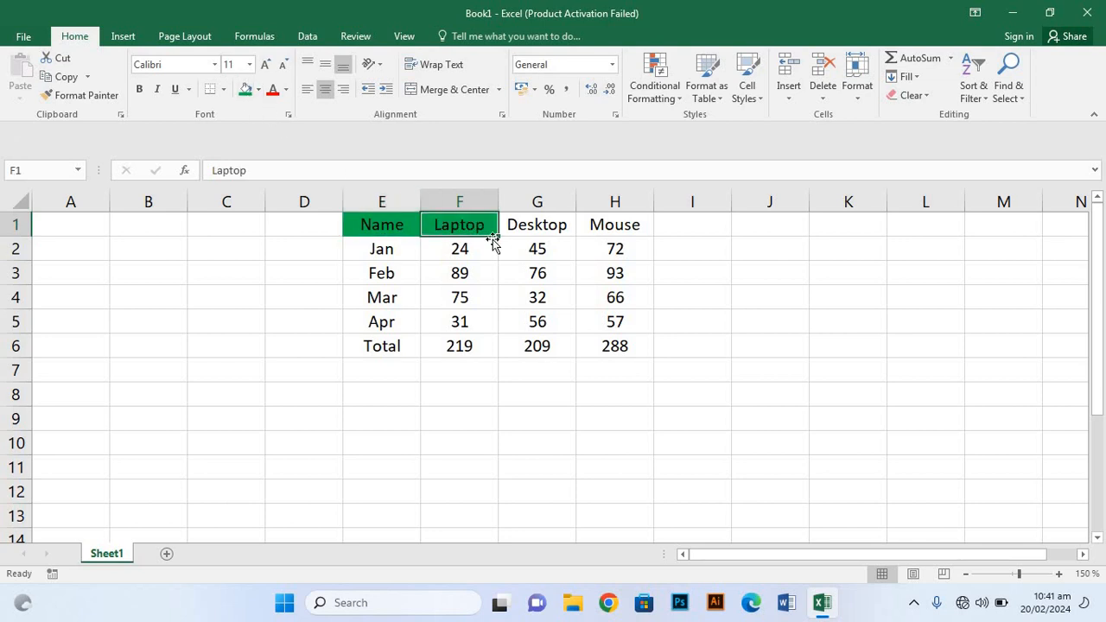
{"action": "left_click", "coordinate": [548, 225]}
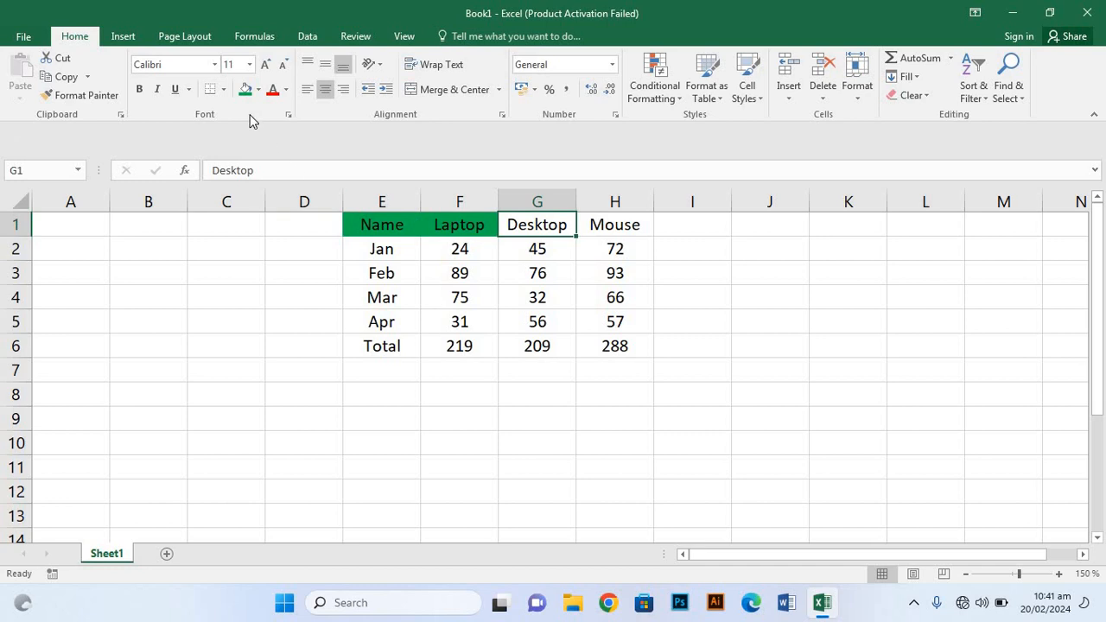
{"action": "left_click", "coordinate": [245, 89]}
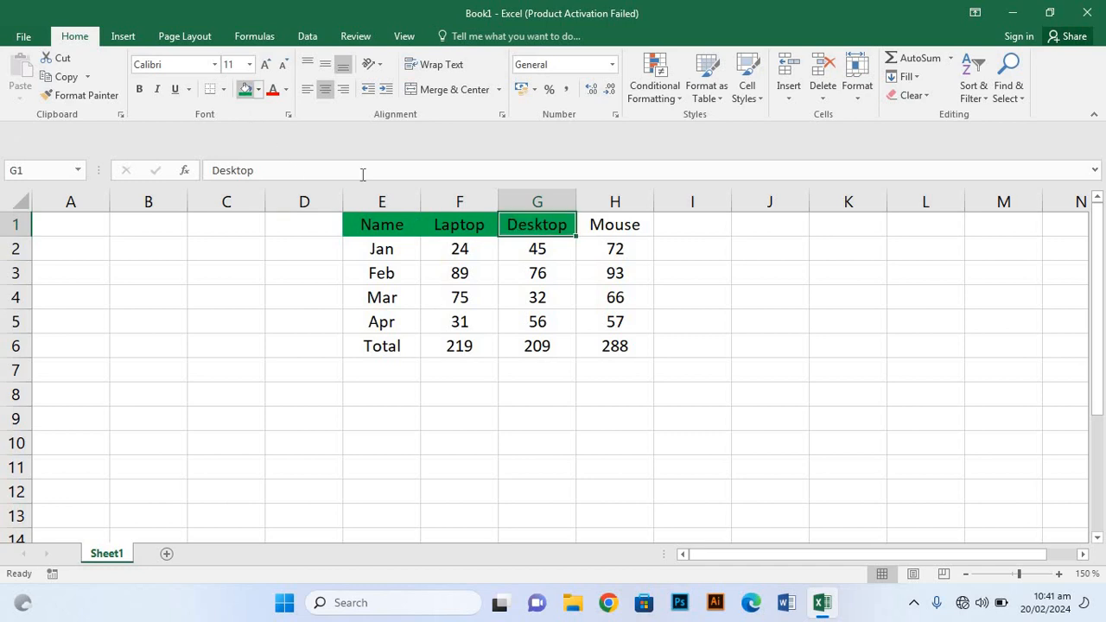
{"action": "left_click", "coordinate": [609, 227]}
{"action": "left_click", "coordinate": [245, 89]}
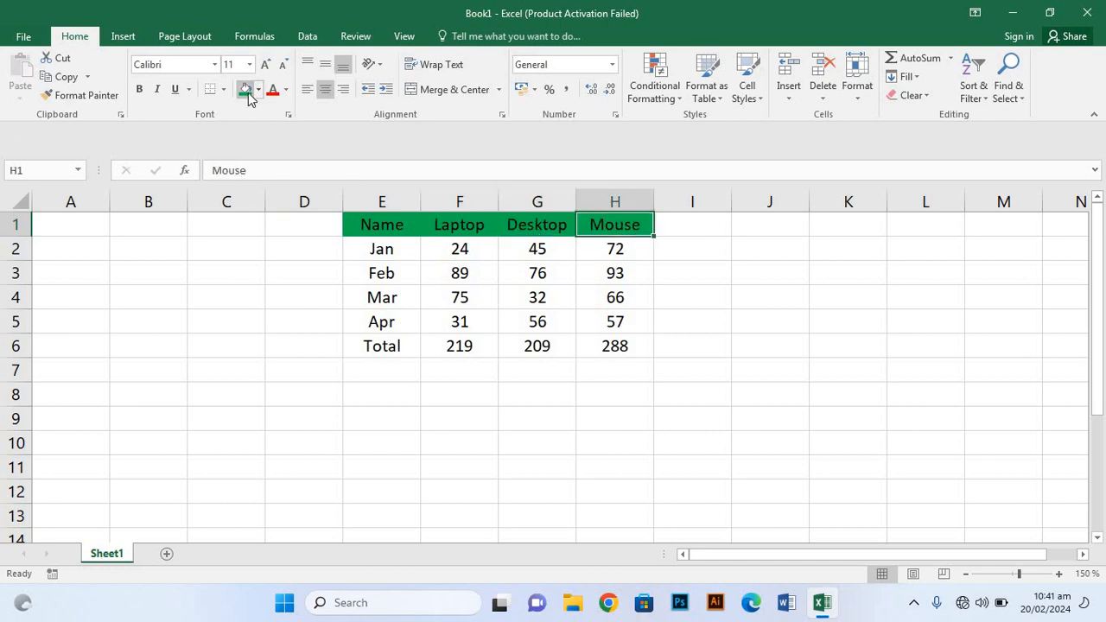
Enter the headers Name in cell E8 and Mouse in cell F8 below the table.
{"action": "left_click", "coordinate": [387, 395]}
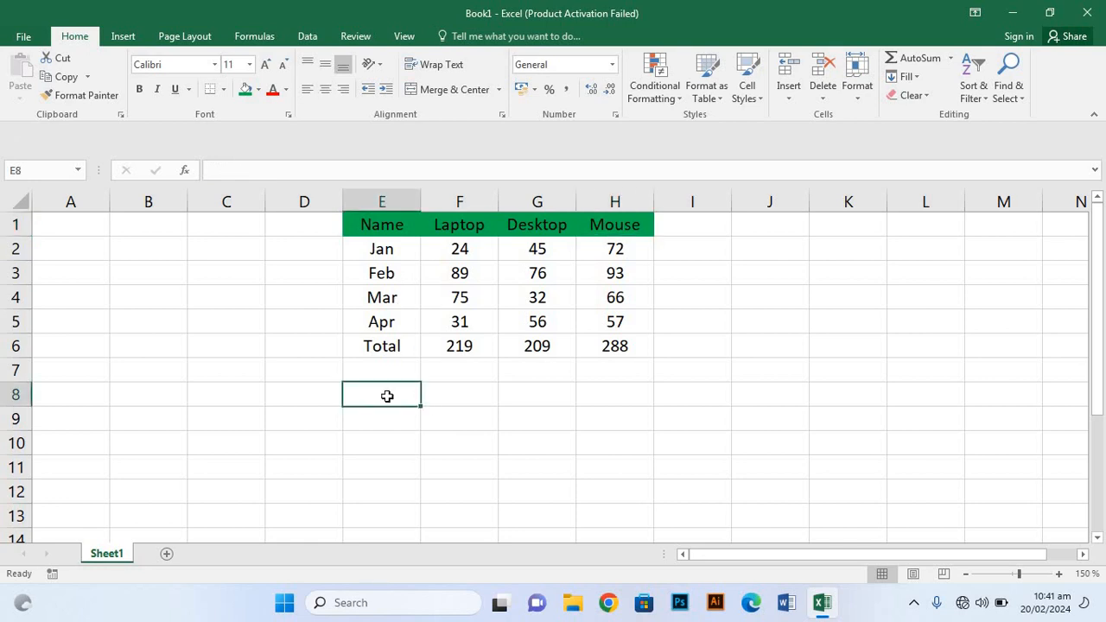
{"action": "type", "text": "Name"}
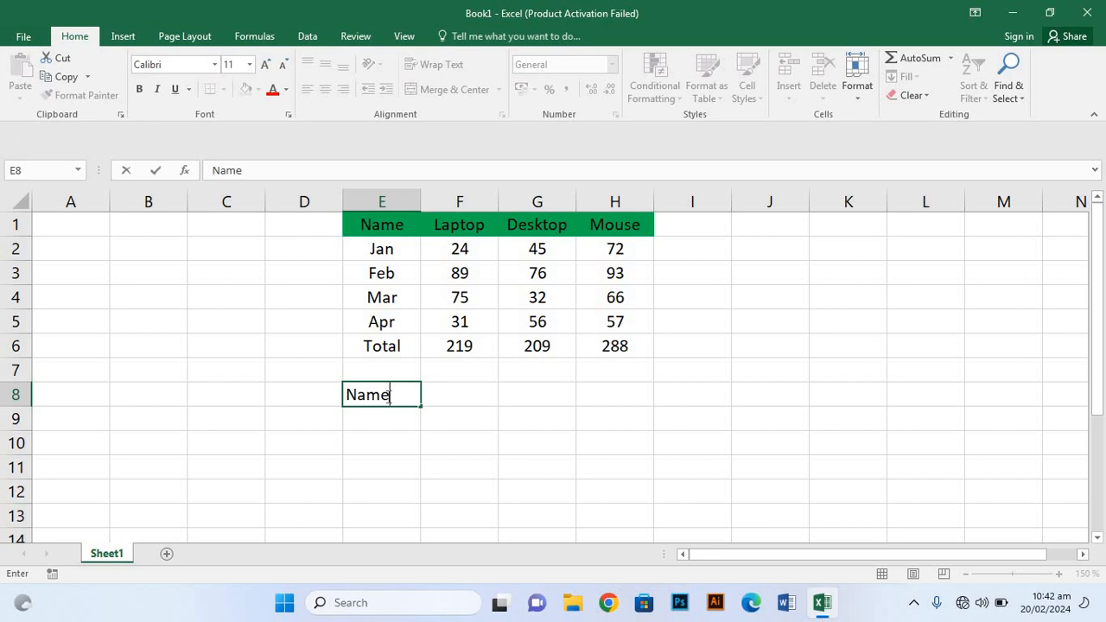
{"action": "key", "text": "Tab"}
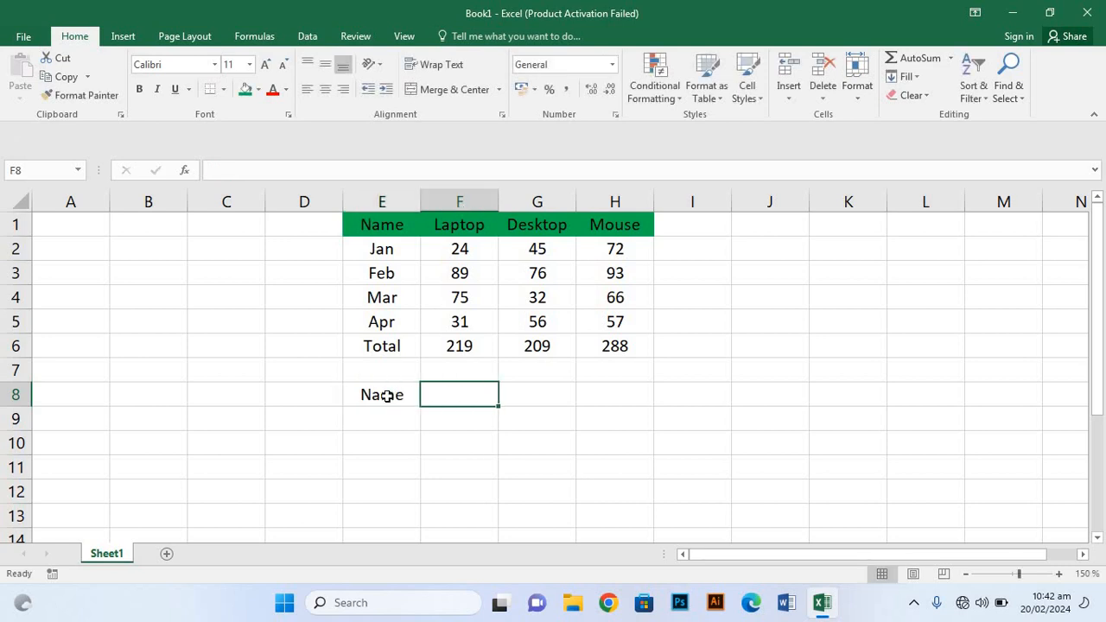
{"action": "type", "text": "Mi"}
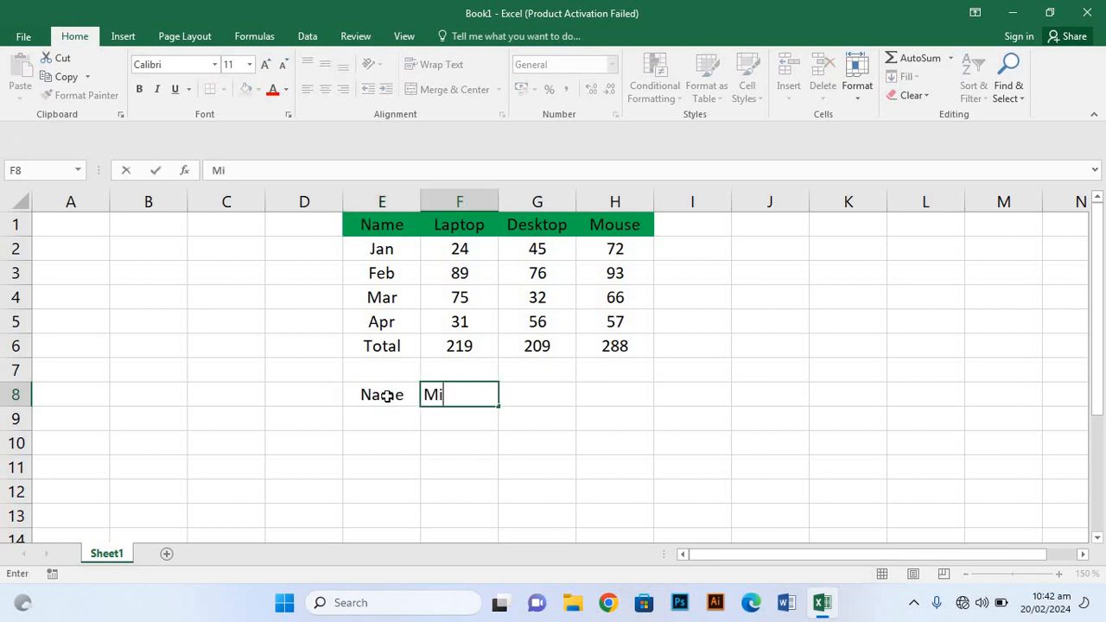
{"action": "key", "text": "BackSpace"}
{"action": "type", "text": "ouse"}
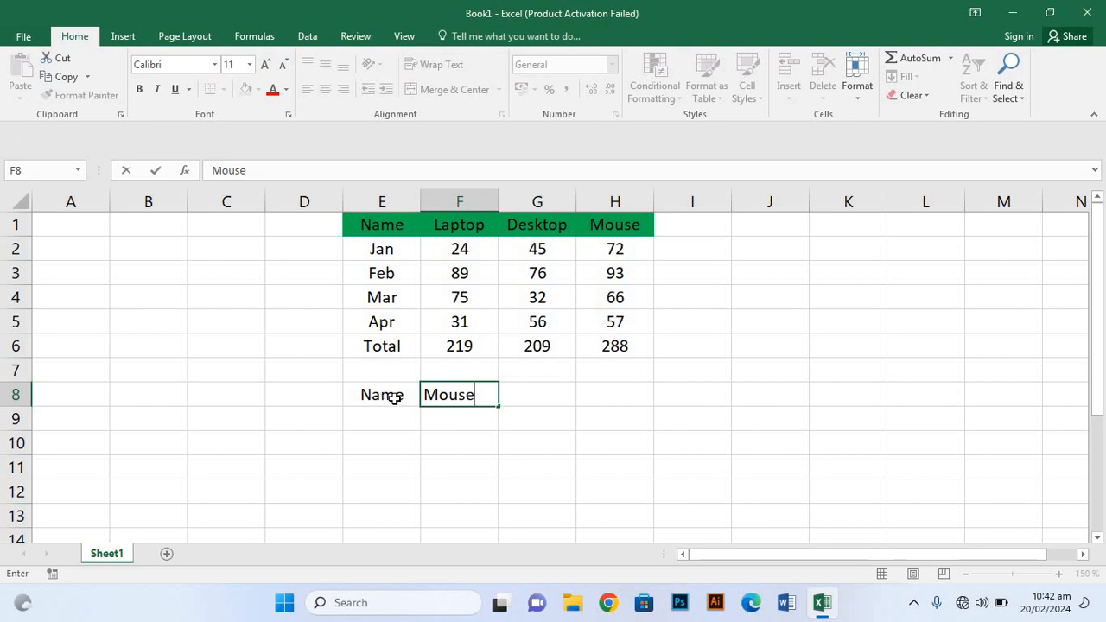
Fill the header cells E8 and F8 with the same green as the table header row.
{"action": "left_click", "coordinate": [392, 395]}
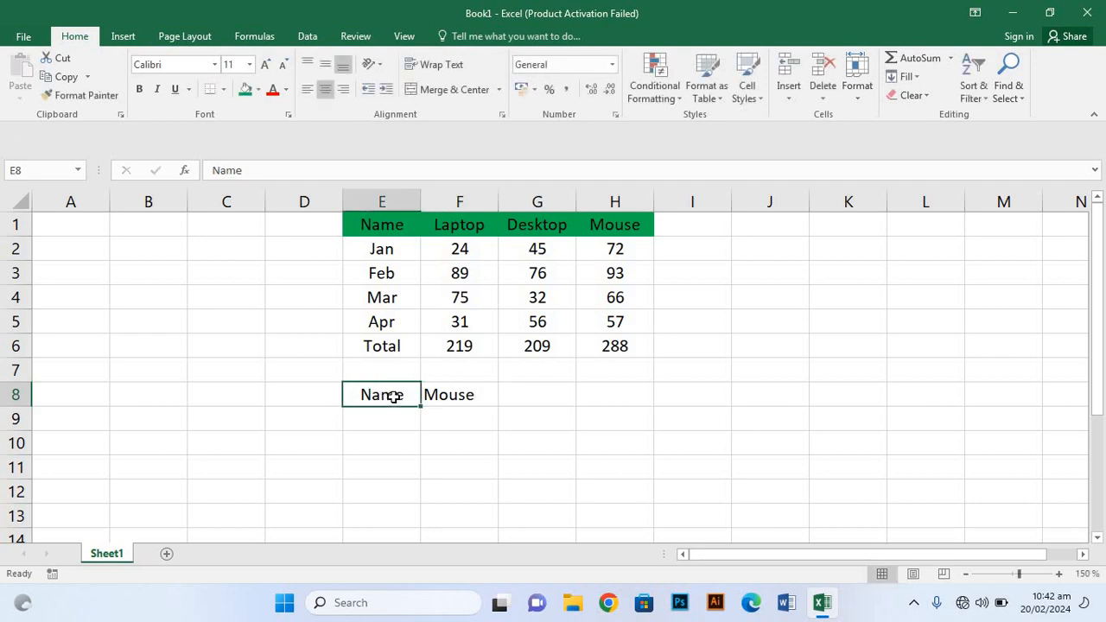
{"action": "left_click", "coordinate": [246, 89]}
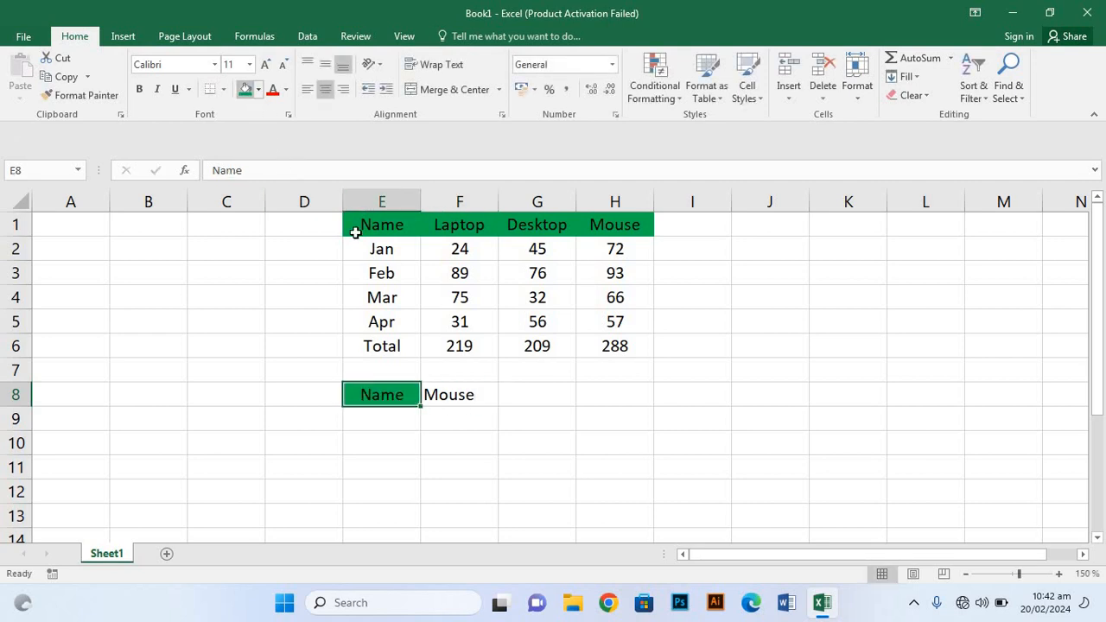
{"action": "left_click", "coordinate": [457, 391]}
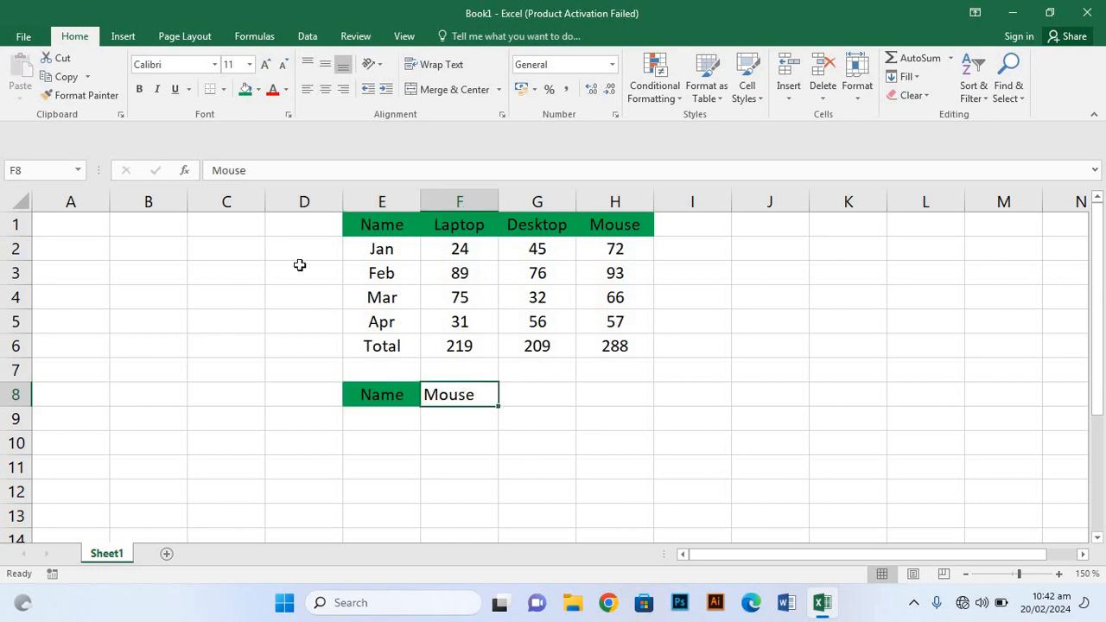
{"action": "left_click", "coordinate": [245, 89]}
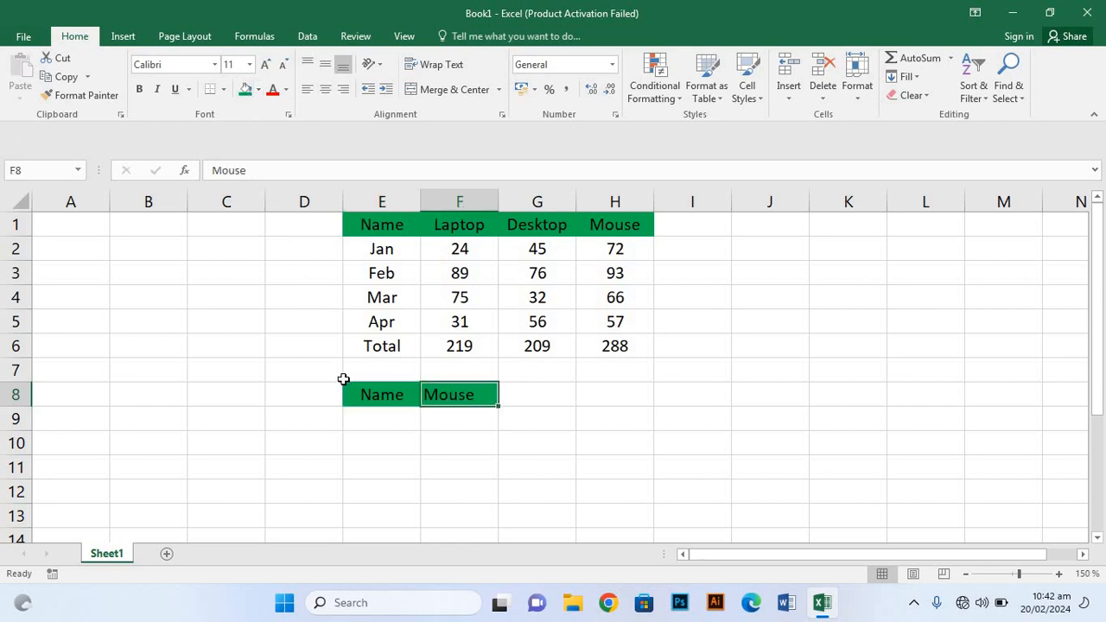
Enter the header Mar in cell E11, three rows below the Name header.
{"action": "left_click", "coordinate": [366, 443]}
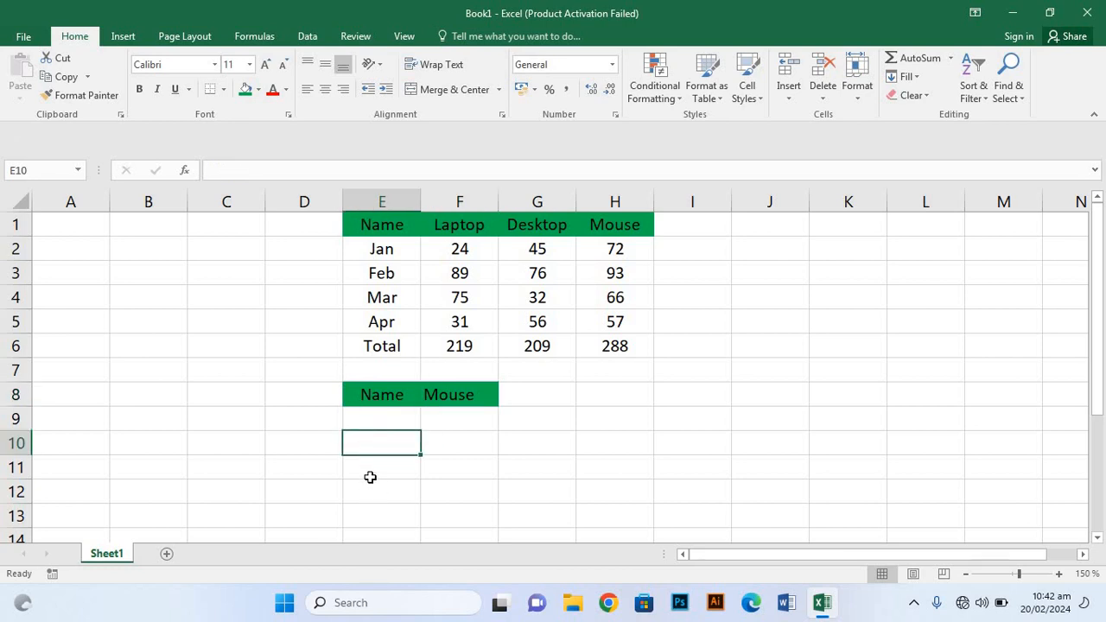
{"action": "left_click", "coordinate": [368, 467]}
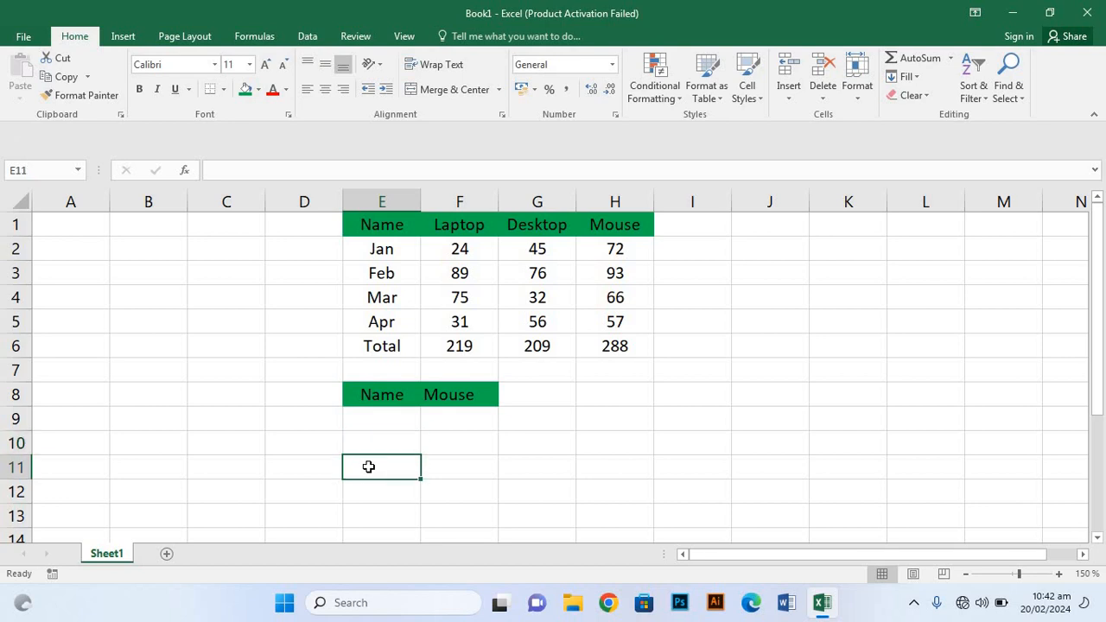
{"action": "type", "text": "Mae"}
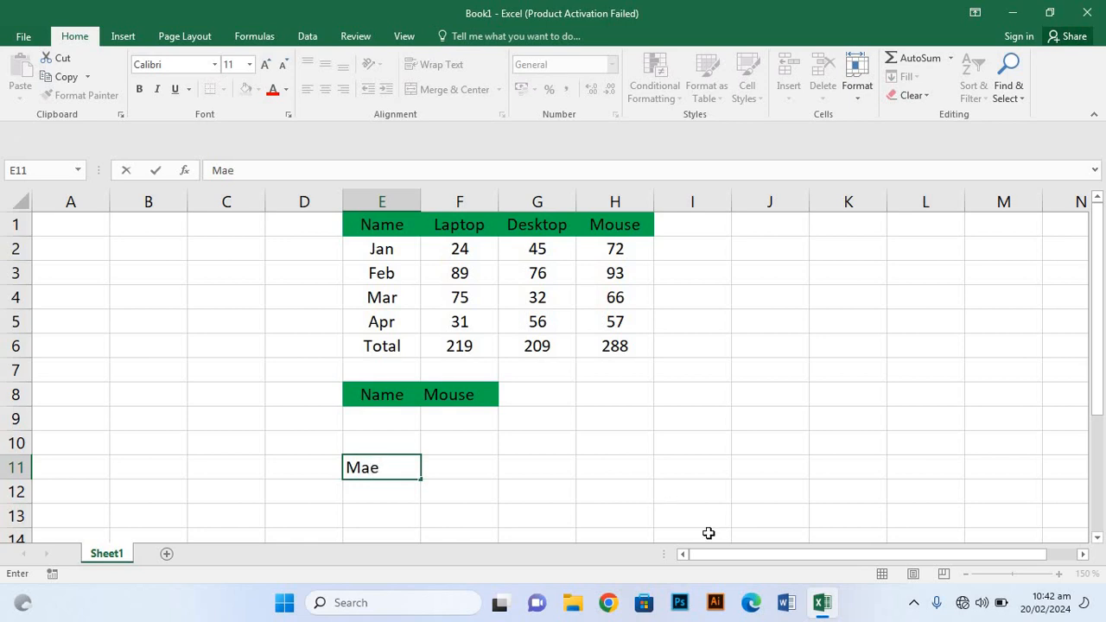
{"action": "key", "text": "BackSpace"}
{"action": "type", "text": "r"}
{"action": "key", "text": "Tab"}
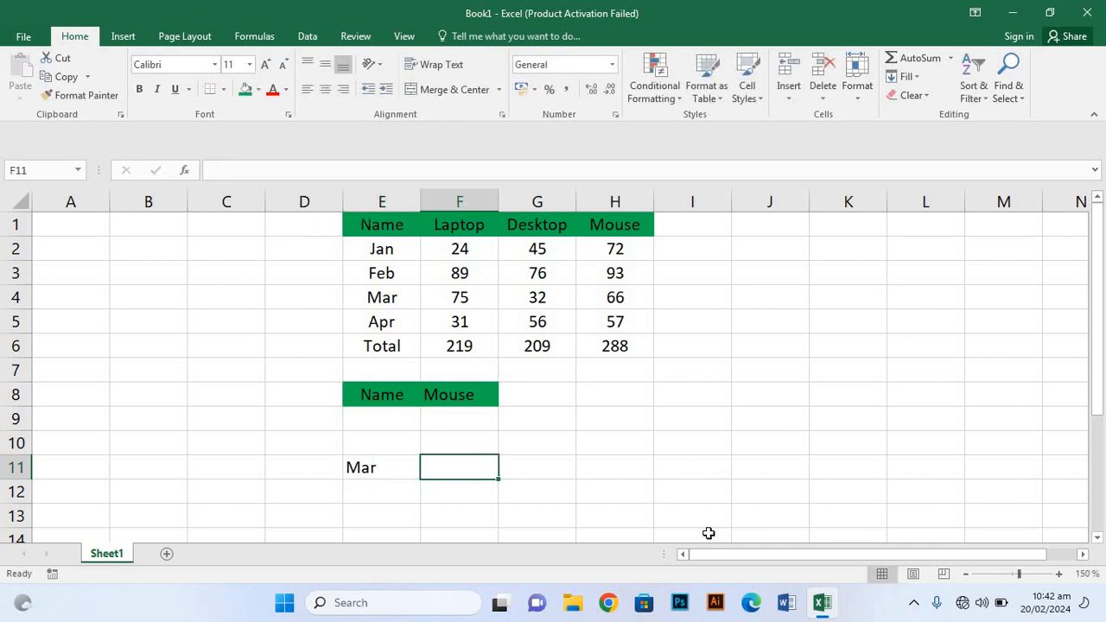
Enter the headers Apr in cell F11 and Total in cell G11.
{"action": "type", "text": "Ai"}
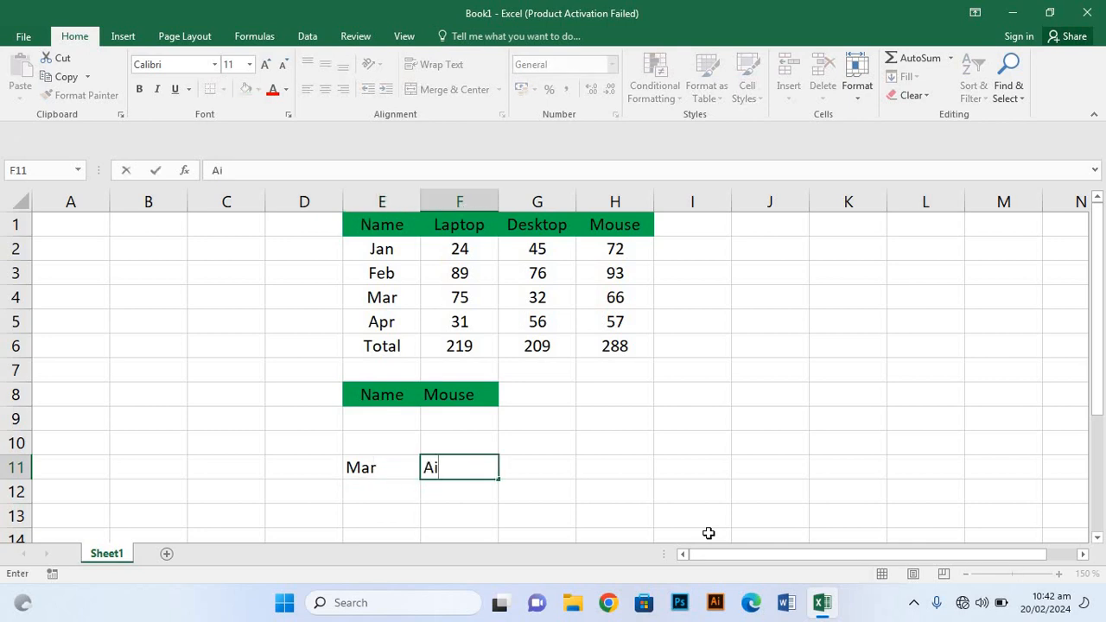
{"action": "key", "text": "BackSpace"}
{"action": "type", "text": "o"}
{"action": "key", "text": "BackSpace"}
{"action": "type", "text": "pr"}
{"action": "key", "text": "Tab"}
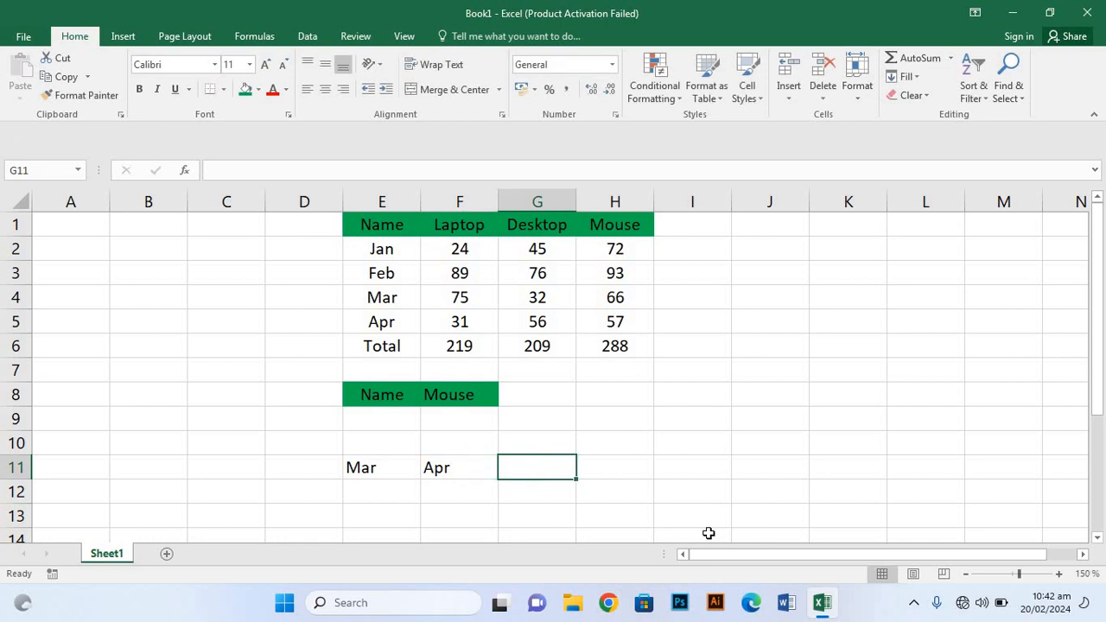
{"action": "type", "text": "Tot"}
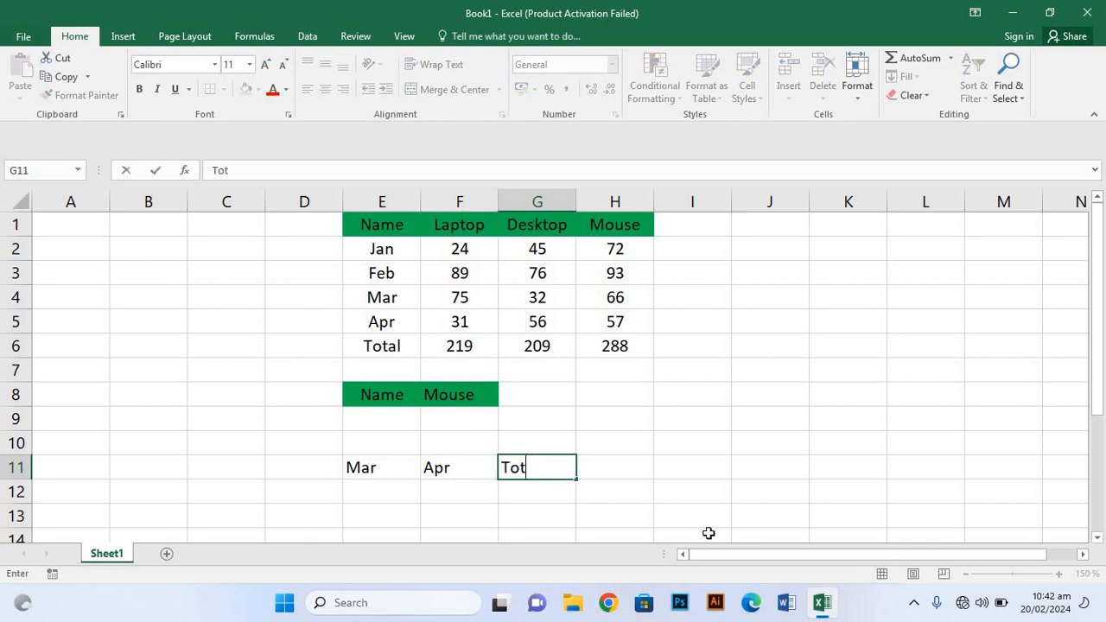
{"action": "type", "text": "ak"}
{"action": "key", "text": "BackSpace"}
{"action": "type", "text": "l"}
Fill the header cells E11, F11 and G11 with the same green as the other headers.
{"action": "left_click", "coordinate": [374, 468]}
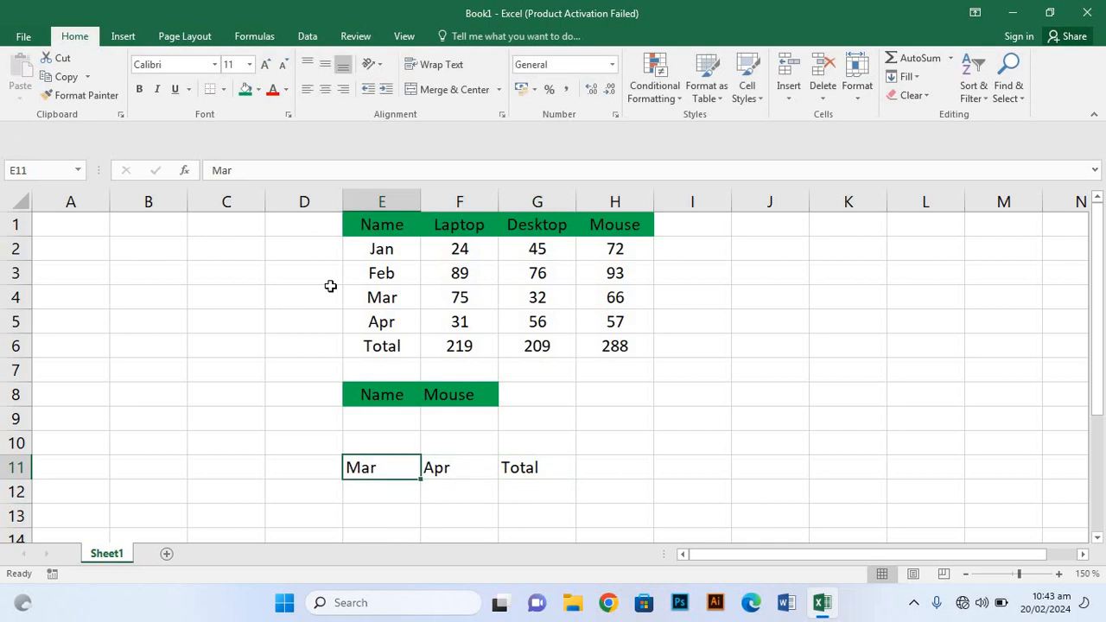
{"action": "left_click", "coordinate": [245, 90]}
{"action": "left_click", "coordinate": [463, 468]}
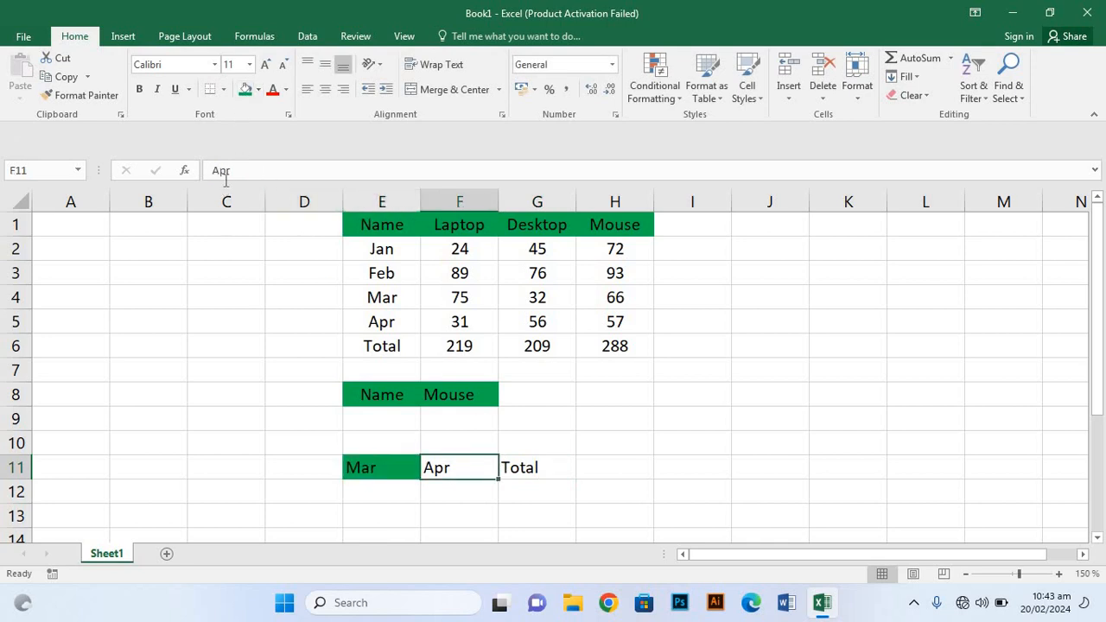
{"action": "left_click", "coordinate": [246, 90]}
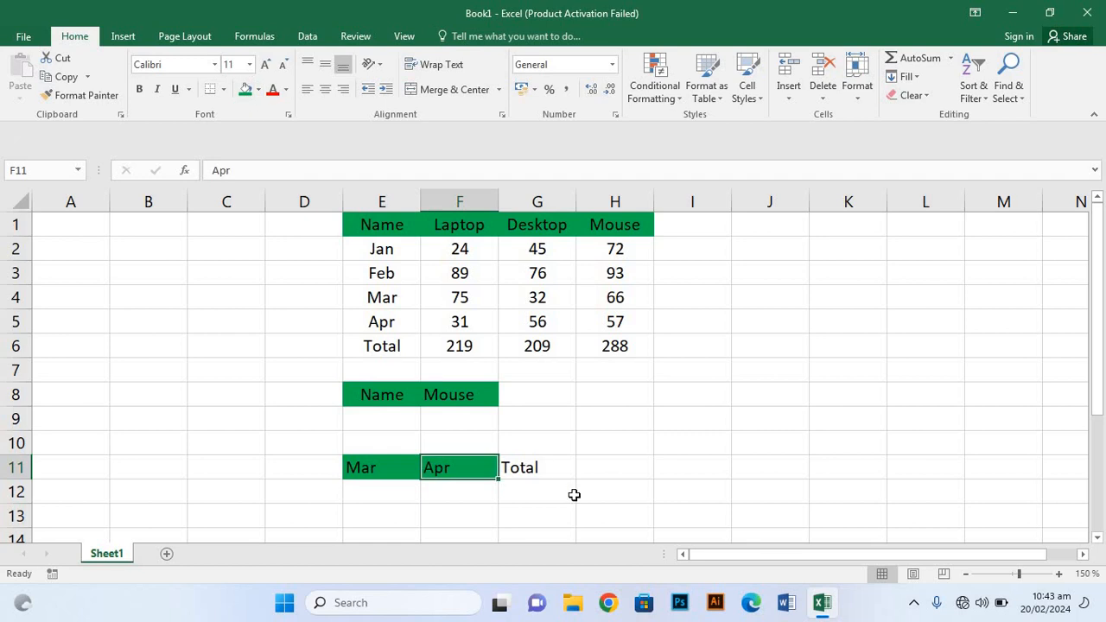
{"action": "left_click", "coordinate": [539, 466]}
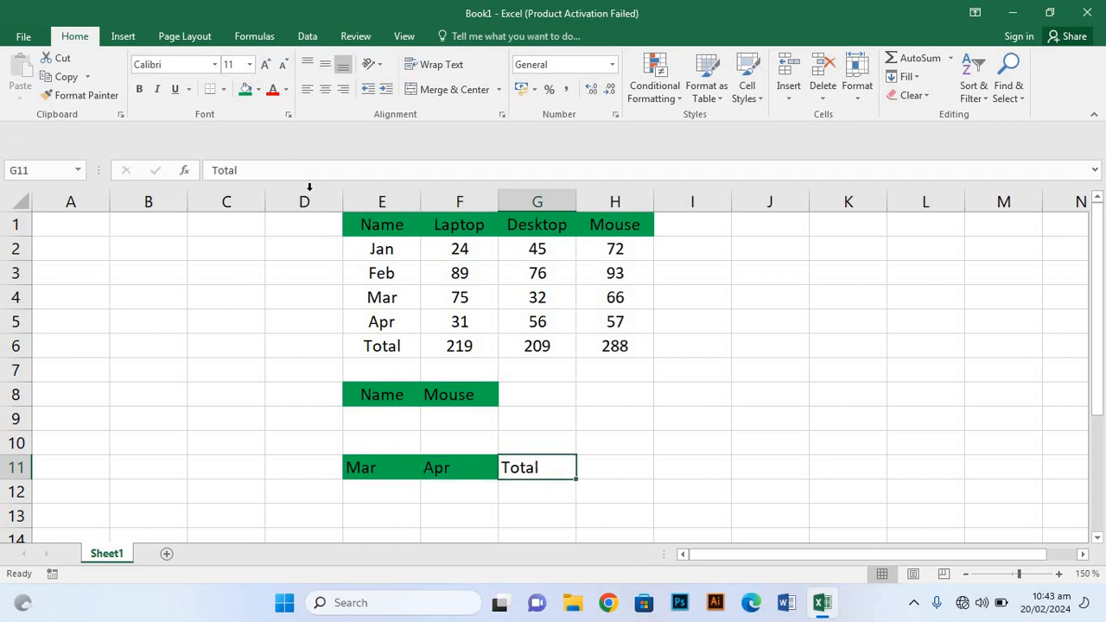
{"action": "left_click", "coordinate": [246, 90]}
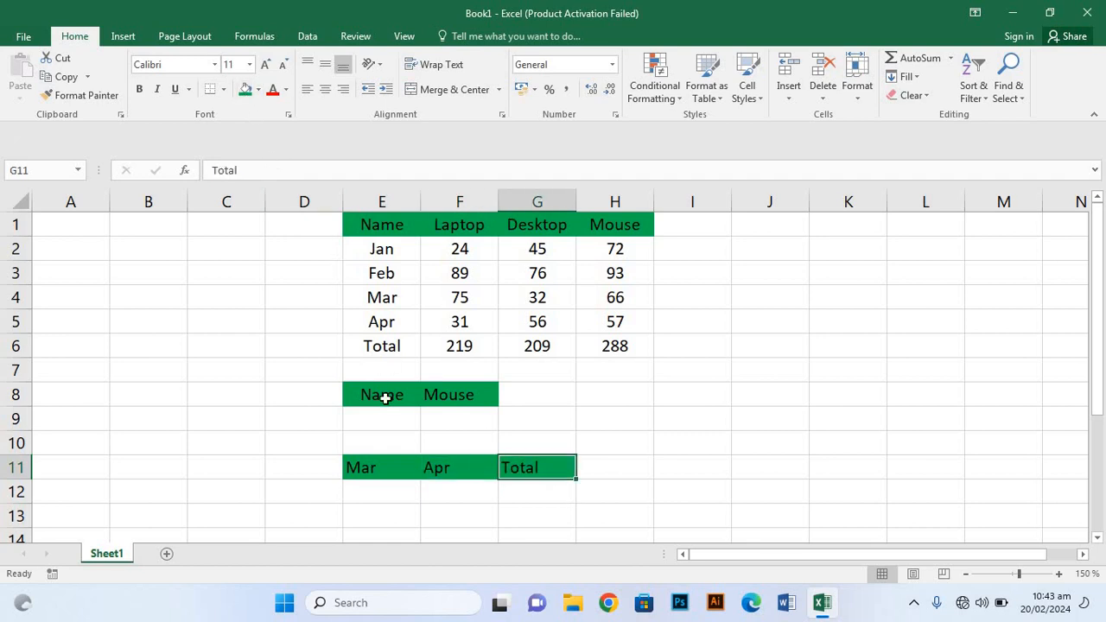
Center the Mar, Apr and Total headers in E11 to G11 horizontally.
{"action": "left_click", "coordinate": [386, 397]}
{"action": "key", "text": "shift+Right"}
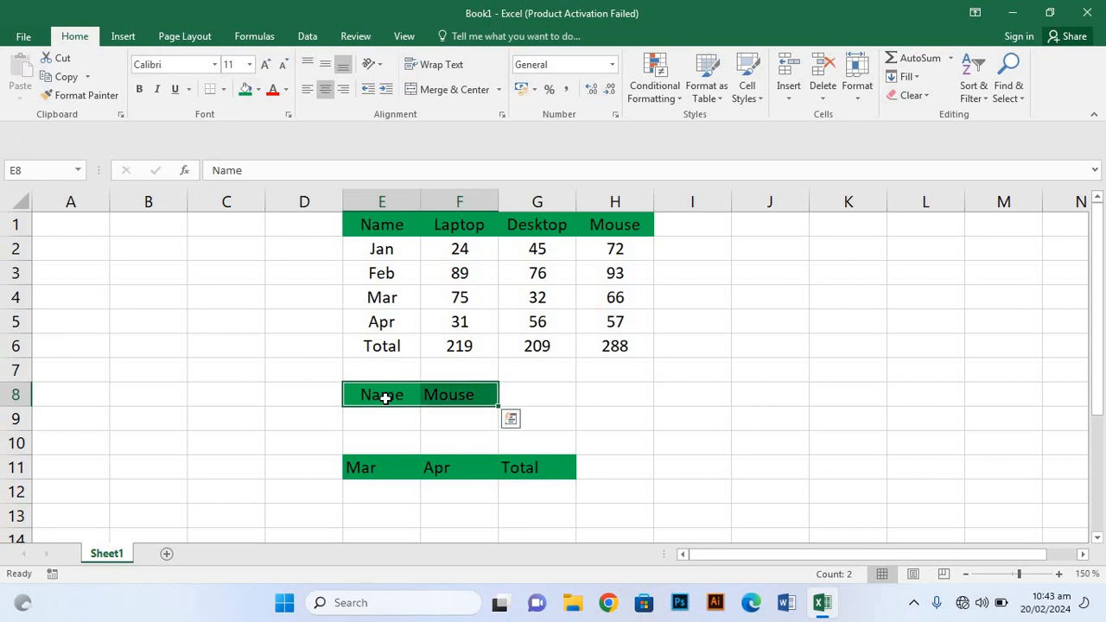
{"action": "left_click", "coordinate": [353, 468]}
{"action": "key", "text": "shift+Right"}
{"action": "key", "text": "shift+Right"}
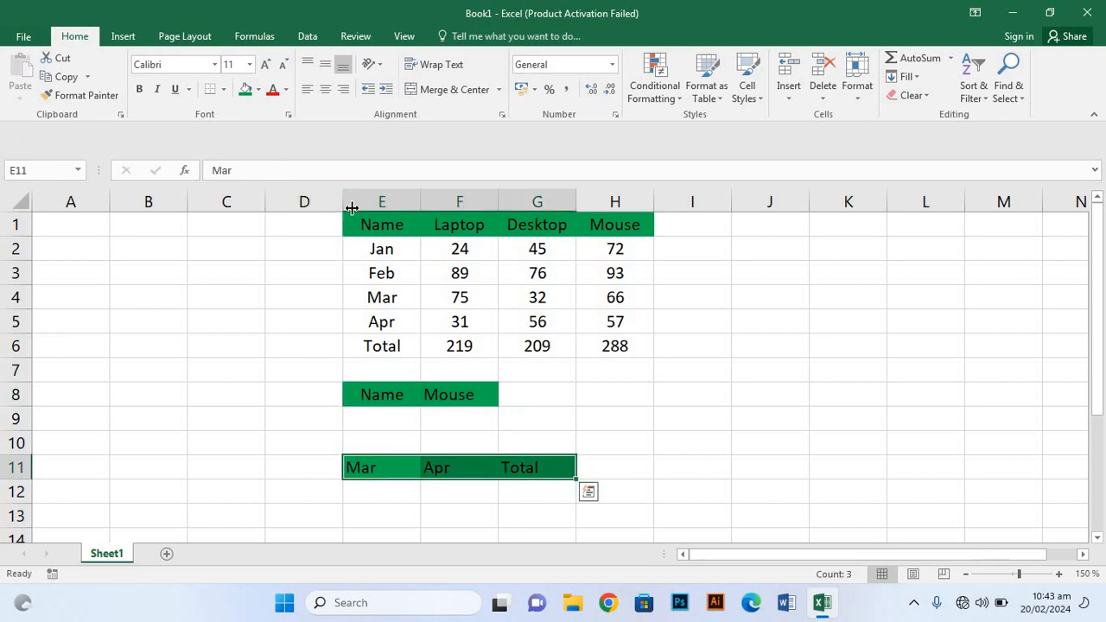
{"action": "left_click", "coordinate": [325, 90]}
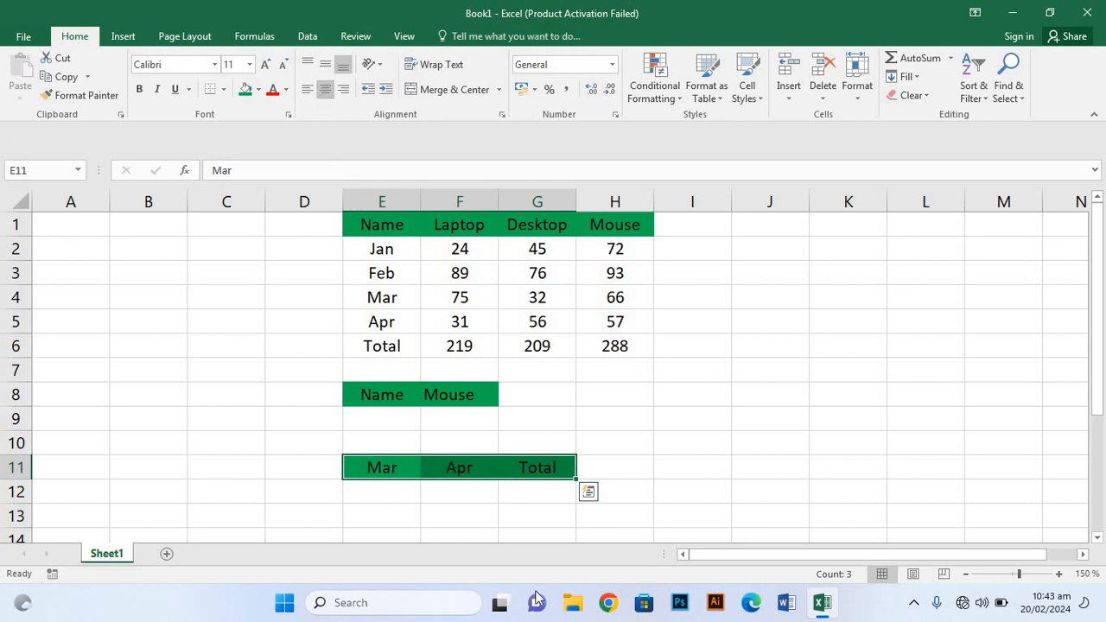
Start an HLOOKUP formula in cell E12 with F8 as the lookup value.
{"action": "left_click", "coordinate": [476, 491]}
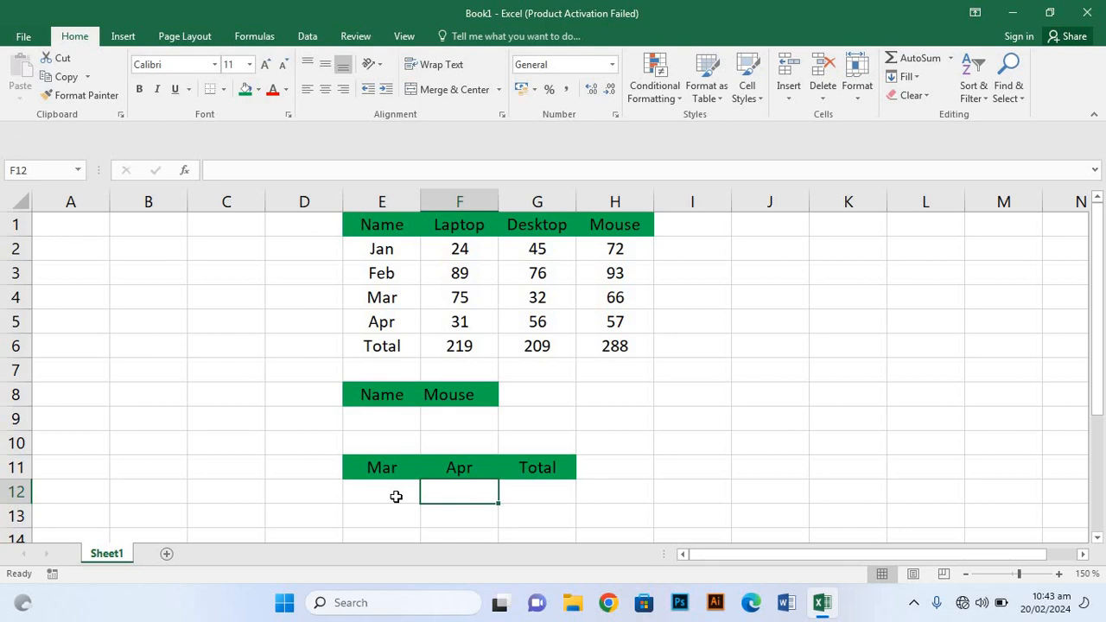
{"action": "left_click", "coordinate": [388, 494]}
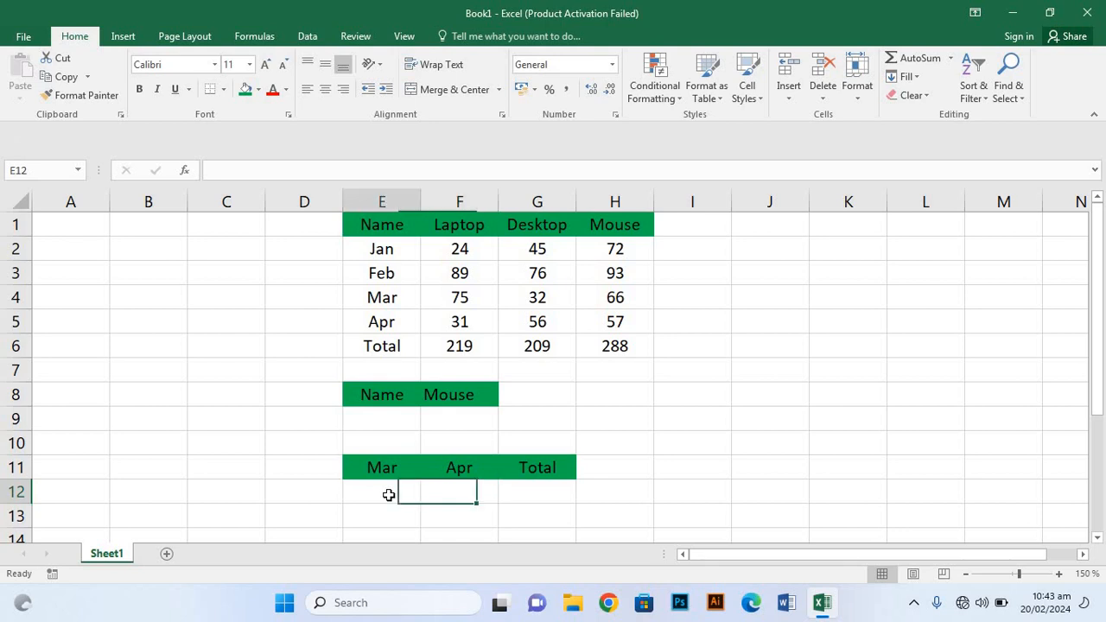
{"action": "left_click", "coordinate": [291, 169]}
{"action": "type", "text": "="}
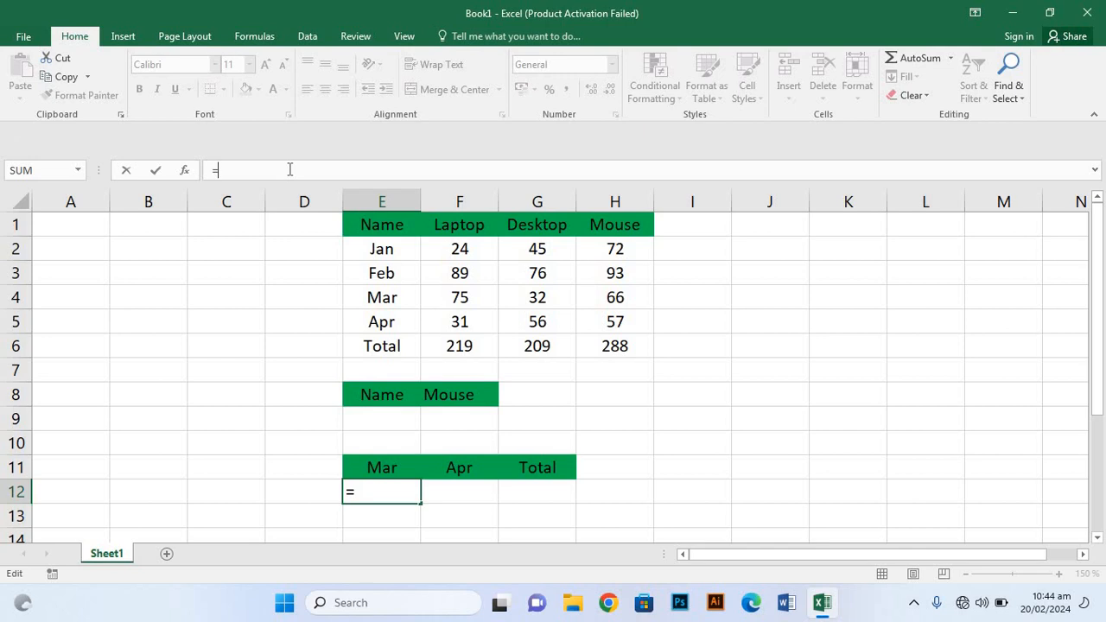
{"action": "type", "text": "h"}
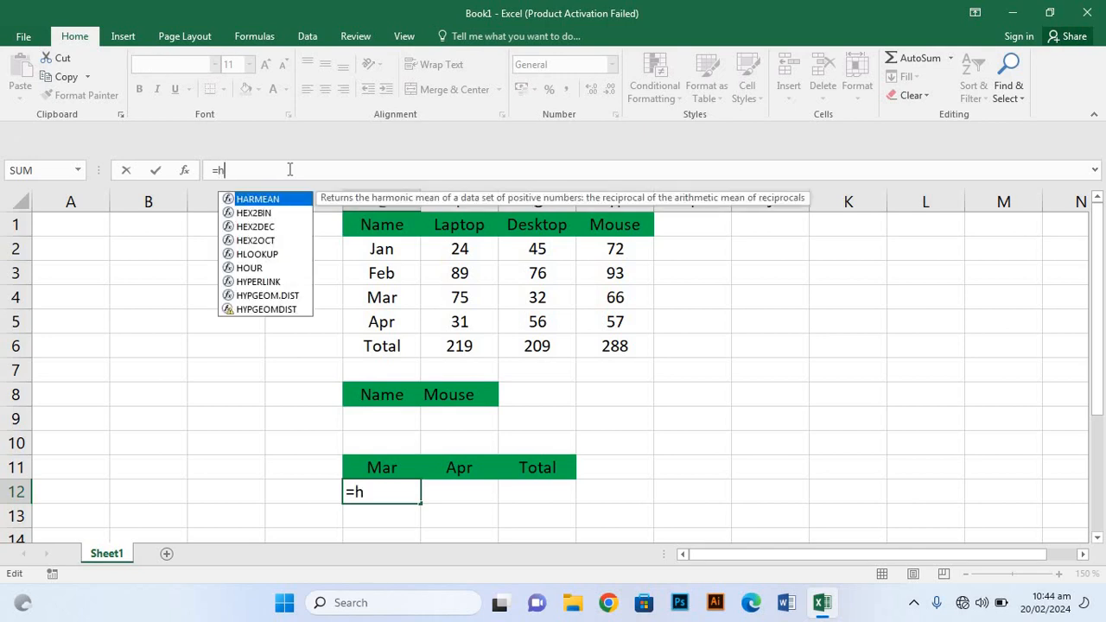
{"action": "type", "text": "l"}
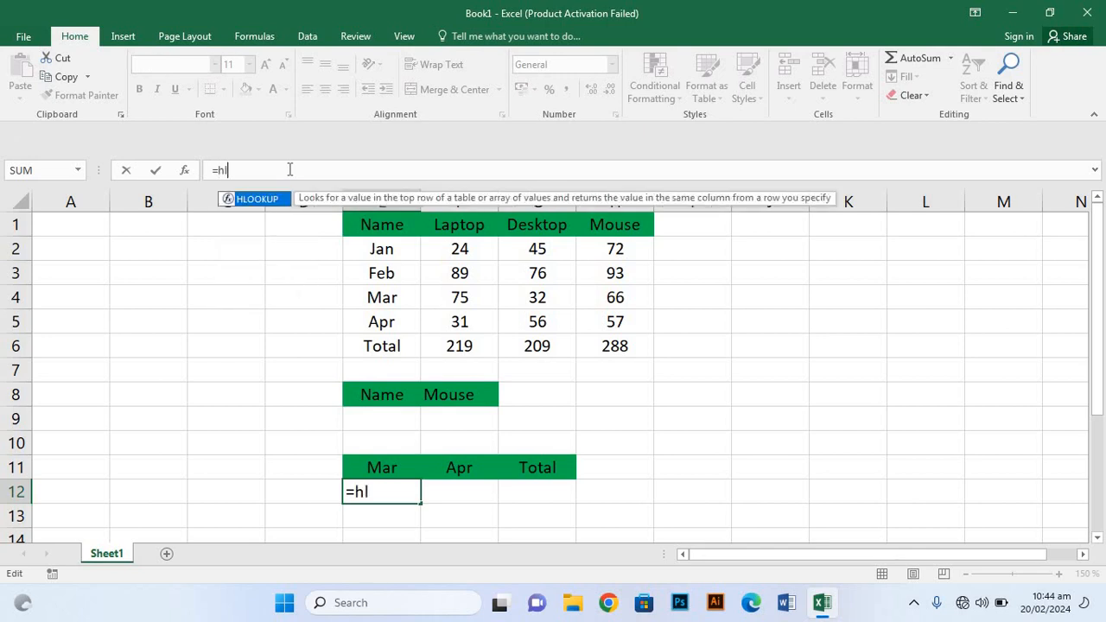
{"action": "type", "text": "ookui"}
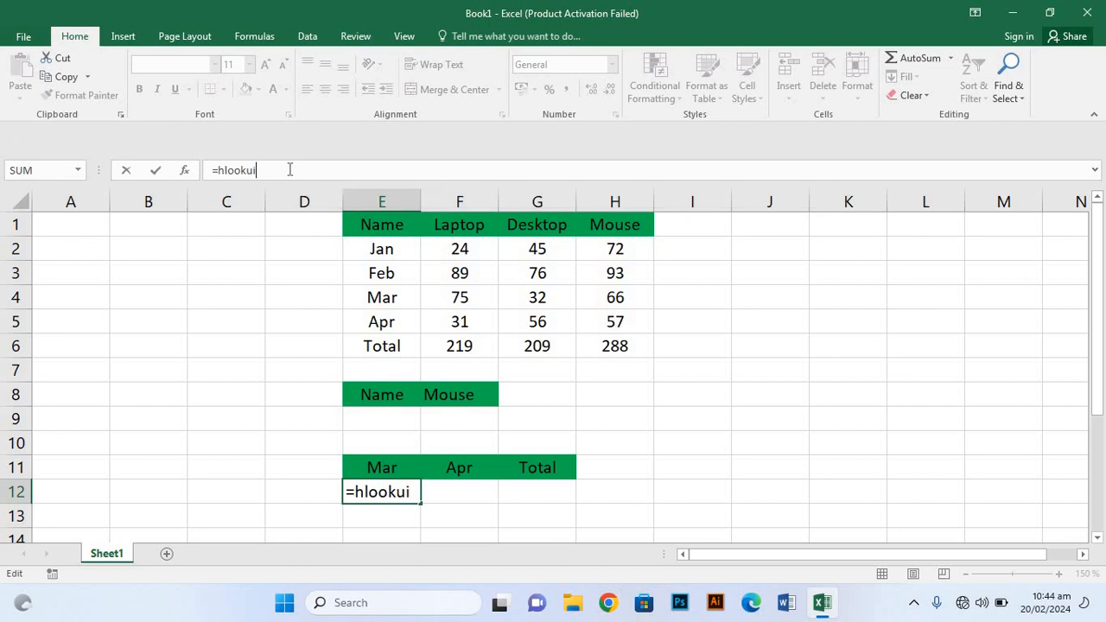
{"action": "key", "text": "BackSpace"}
{"action": "type", "text": "o"}
{"action": "key", "text": "BackSpace"}
{"action": "type", "text": "o"}
{"action": "key", "text": "BackSpace"}
{"action": "type", "text": "p"}
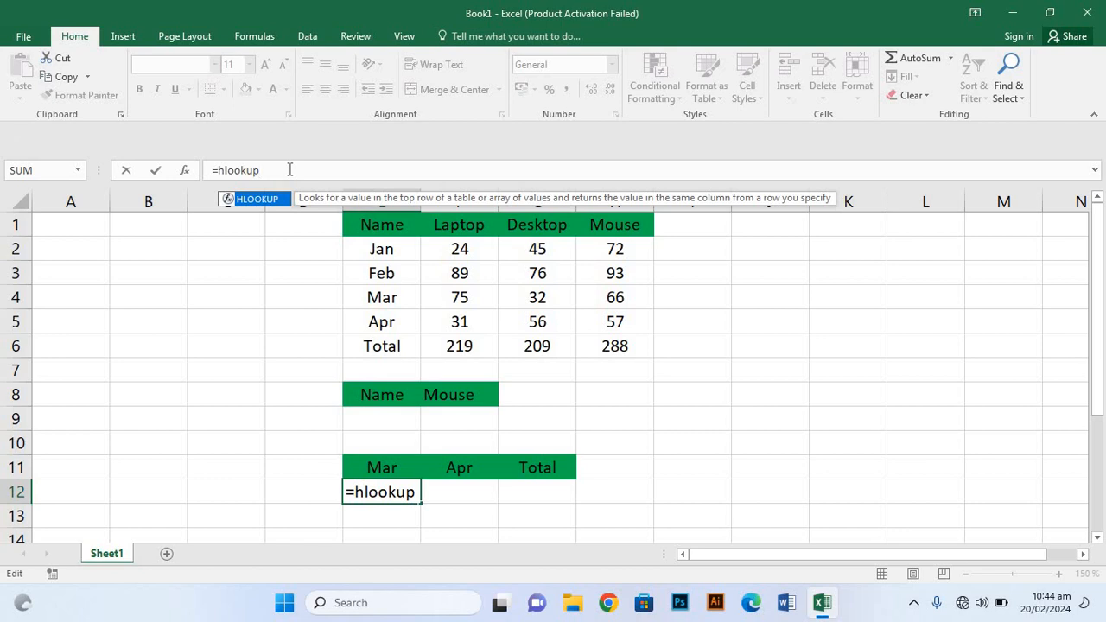
{"action": "type", "text": "("}
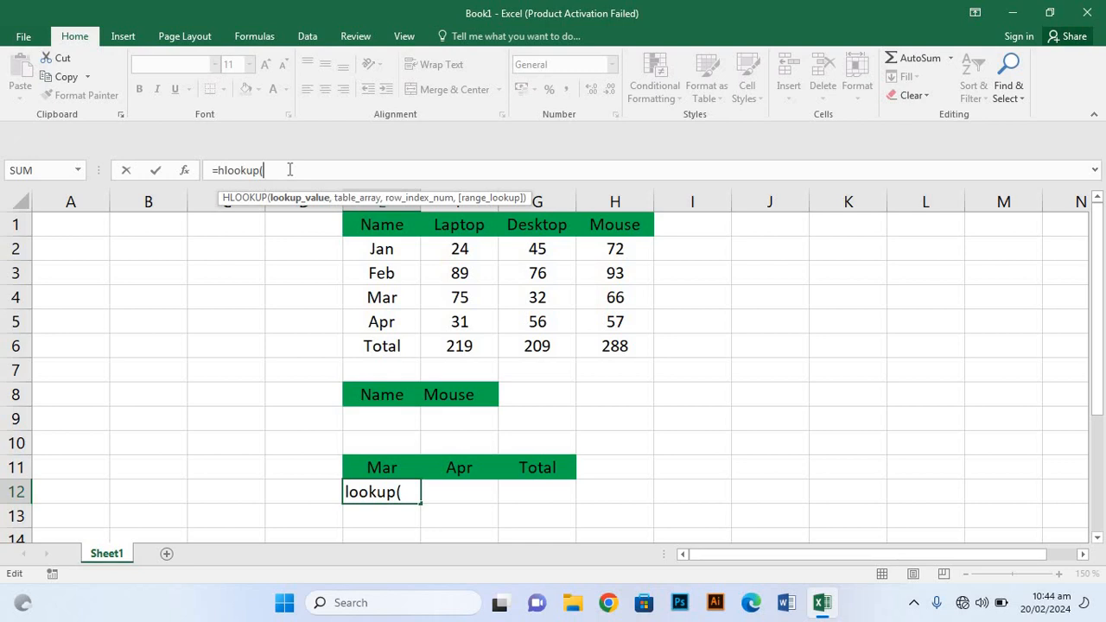
{"action": "left_click", "coordinate": [451, 395]}
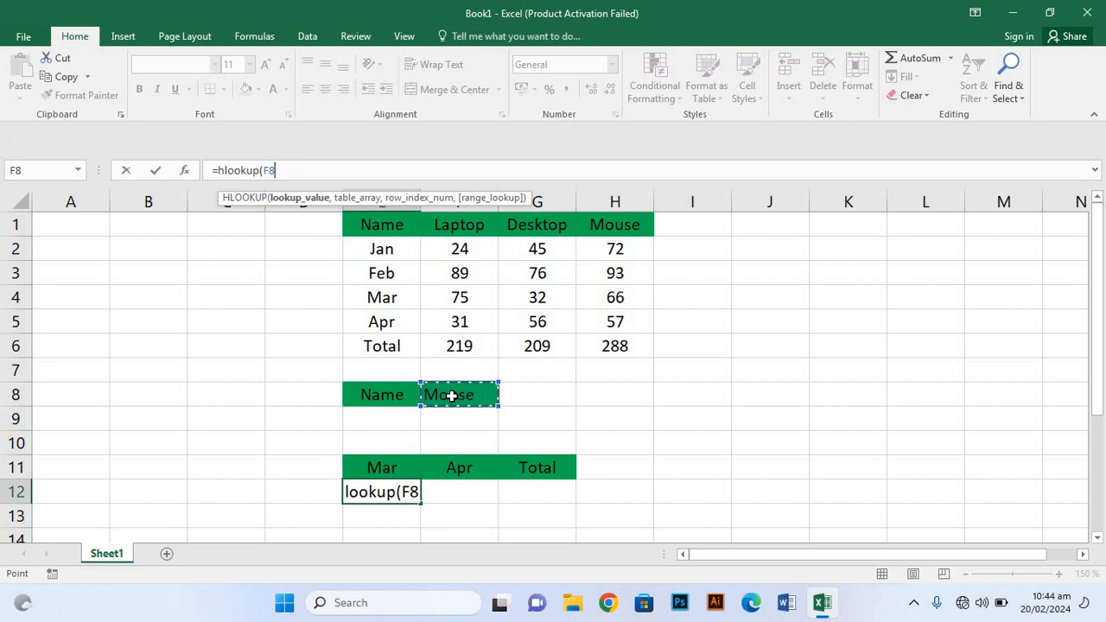
{"action": "type", "text": ","}
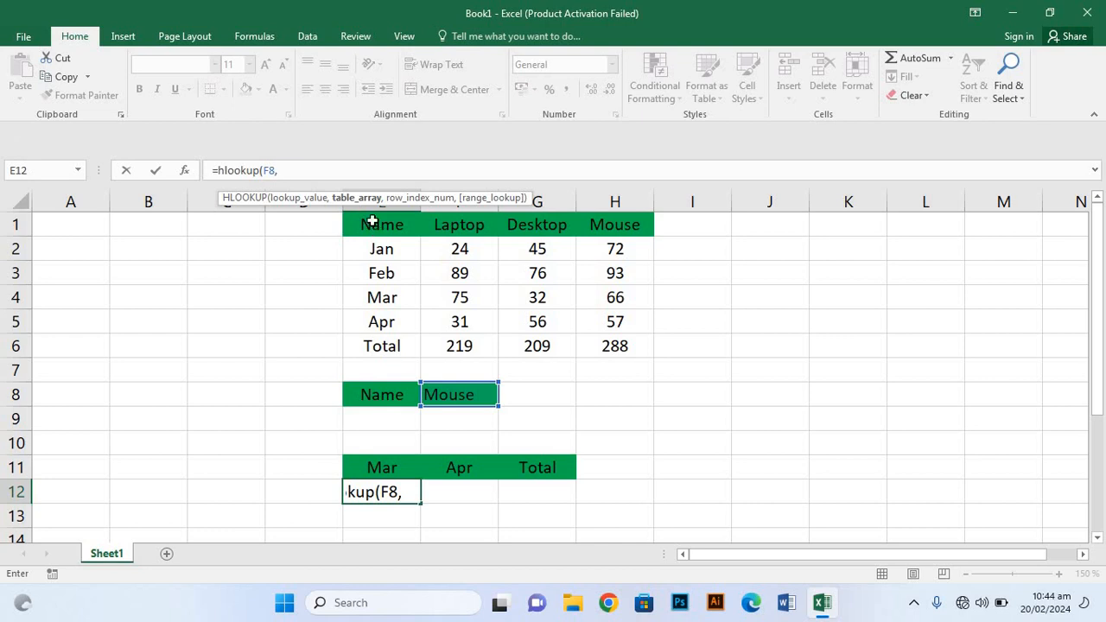
Add the table array E1:H6 and the row index numbers {4,5,6} to the HLOOKUP formula.
{"action": "mouse_move", "coordinate": [377, 231]}
{"action": "left_mouse_down"}
{"action": "mouse_move", "coordinate": [393, 250]}
{"action": "mouse_move", "coordinate": [603, 317]}
{"action": "mouse_move", "coordinate": [624, 359]}
{"action": "left_mouse_up"}
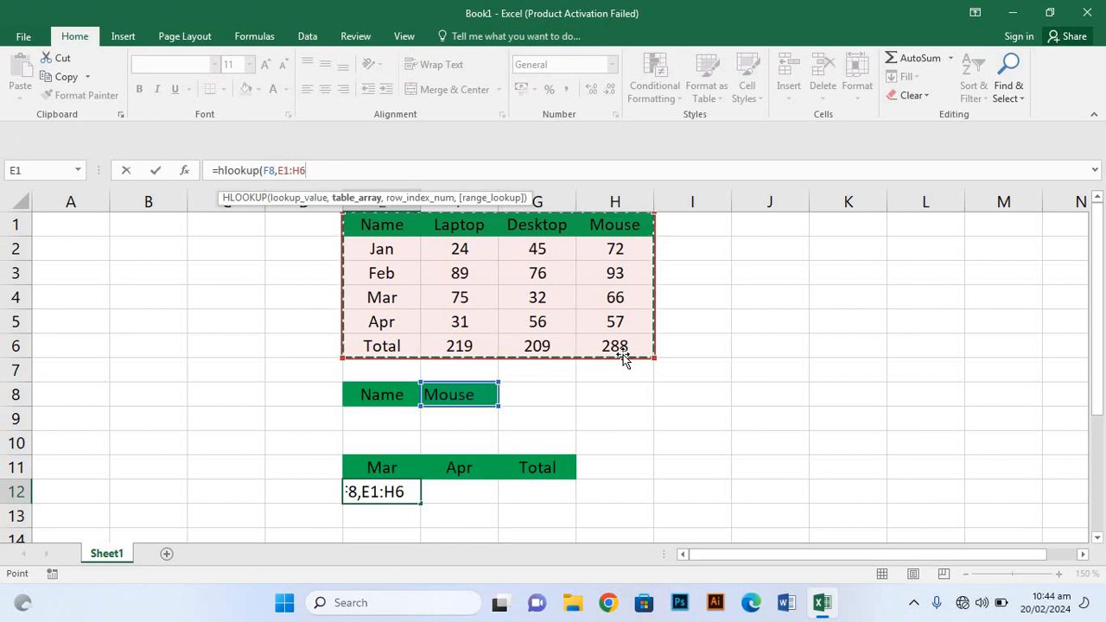
{"action": "type", "text": ","}
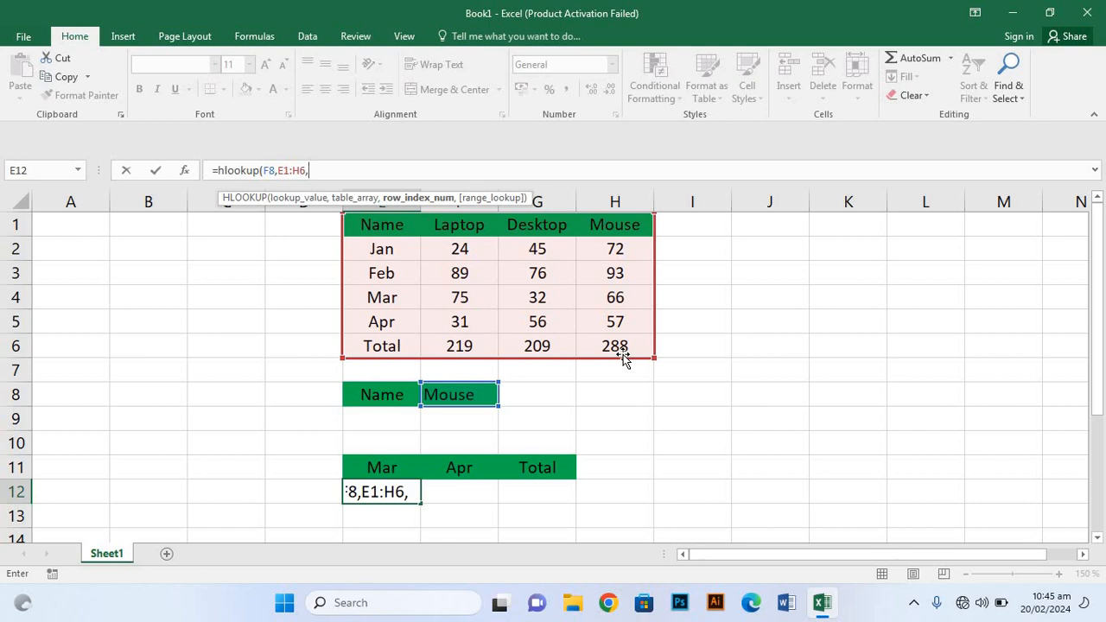
{"action": "type", "text": "{"}
{"action": "type", "text": "4"}
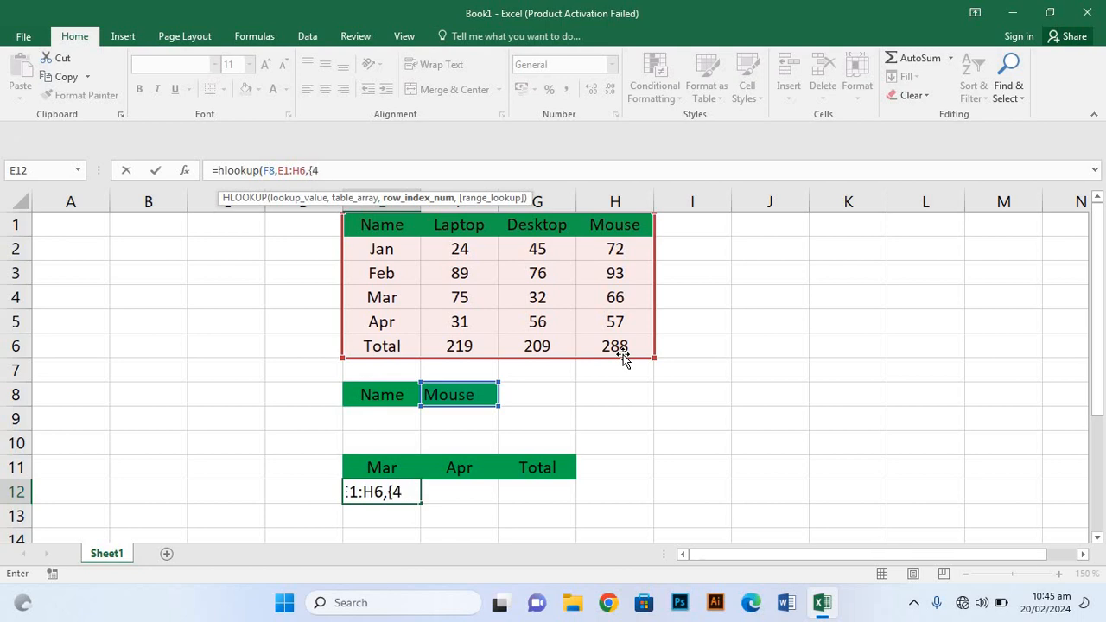
{"action": "type", "text": ",5,6"}
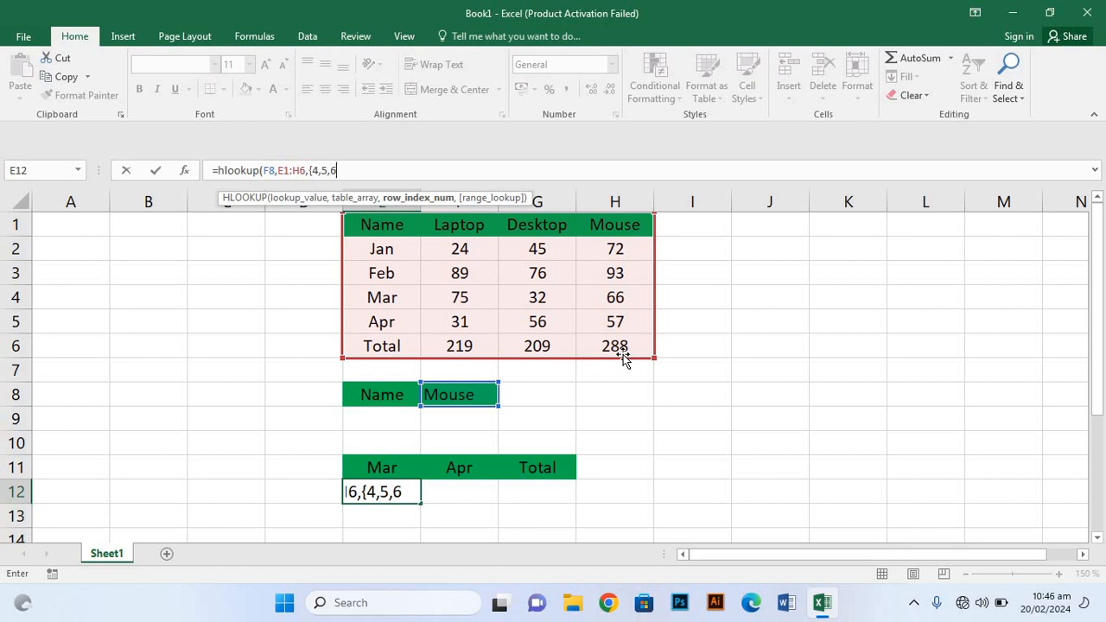
{"action": "type", "text": "},"}
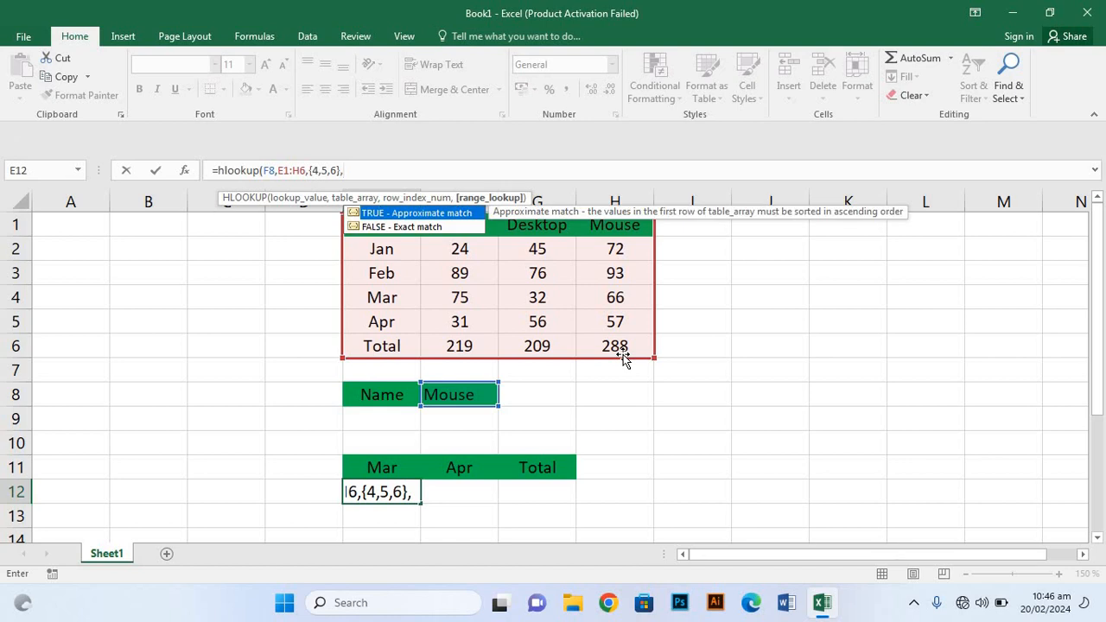
Complete the HLOOKUP in E12 with False for exact match as an array formula and fill it across to G12.
{"action": "left_click", "coordinate": [439, 227]}
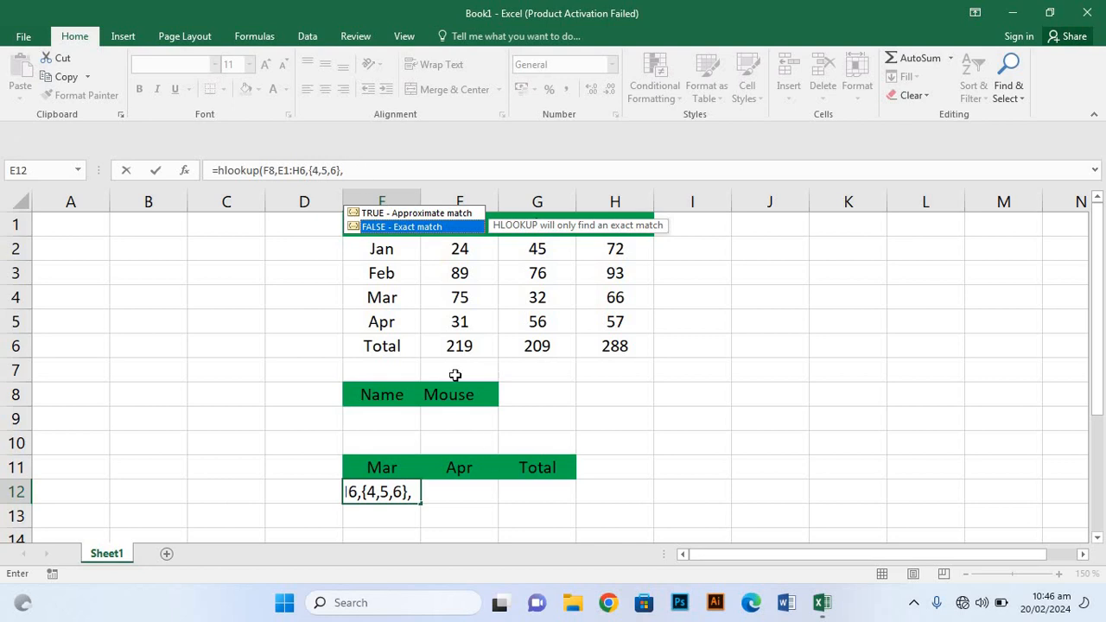
{"action": "left_click", "coordinate": [349, 170]}
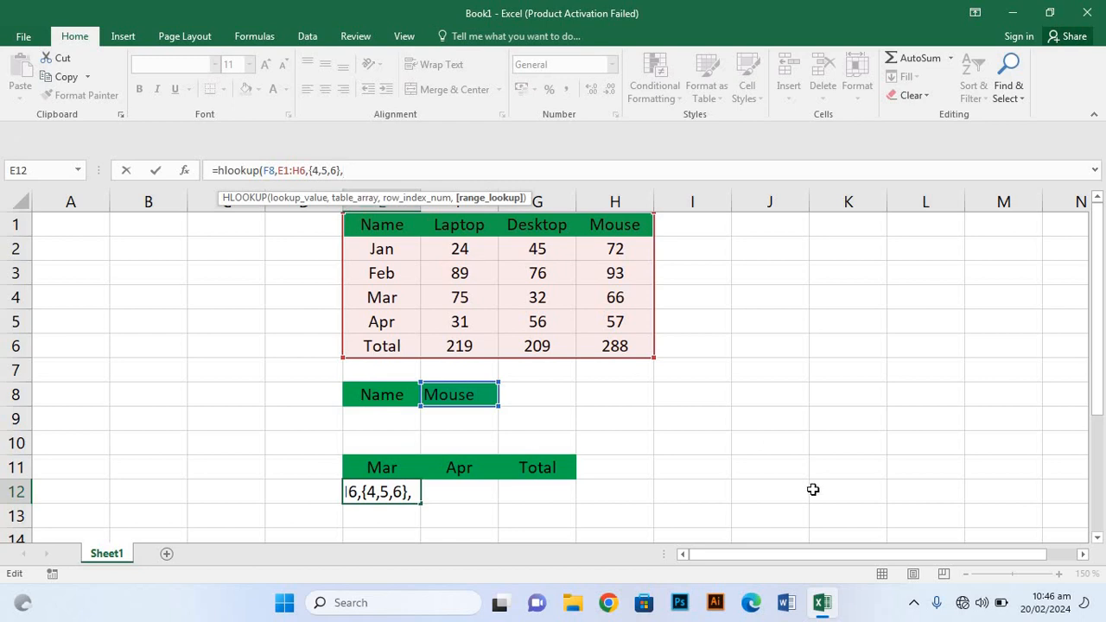
{"action": "type", "text": "F"}
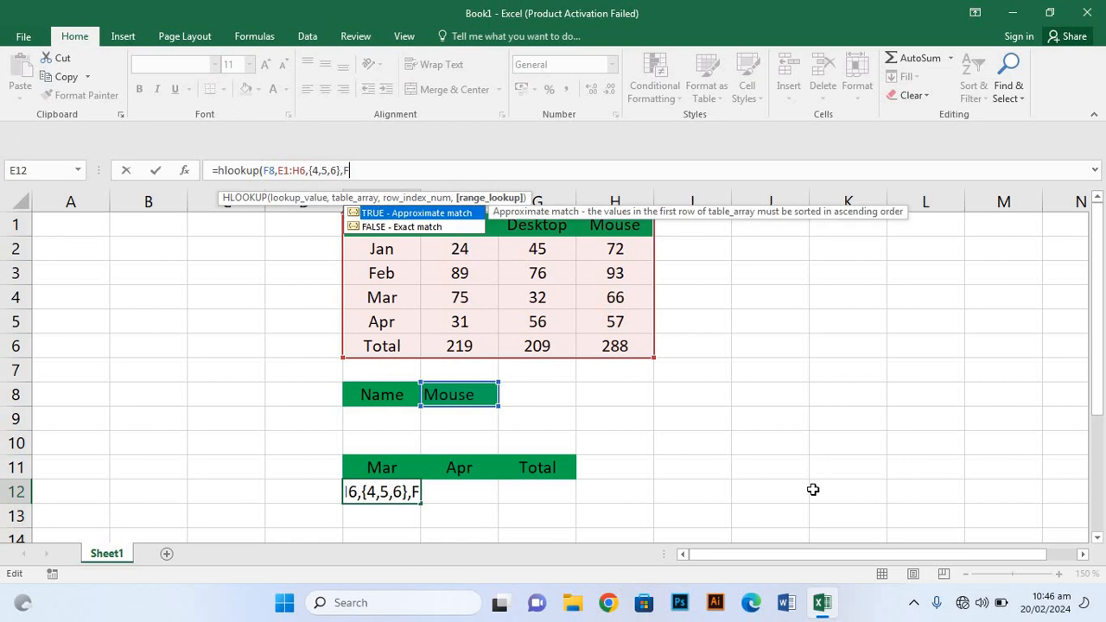
{"action": "type", "text": "al"}
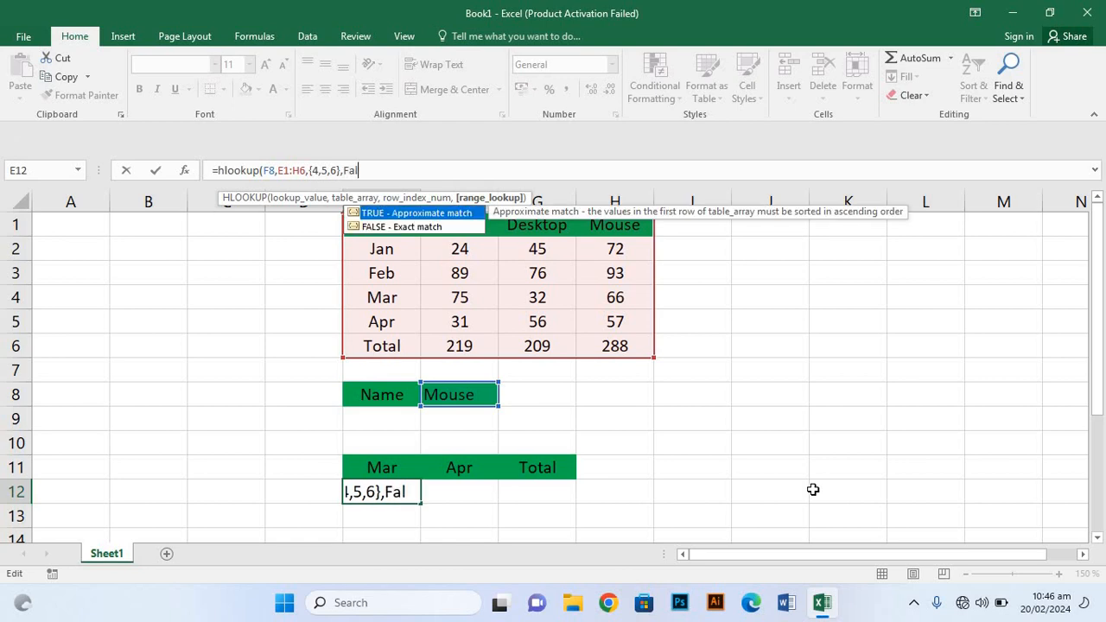
{"action": "type", "text": "se"}
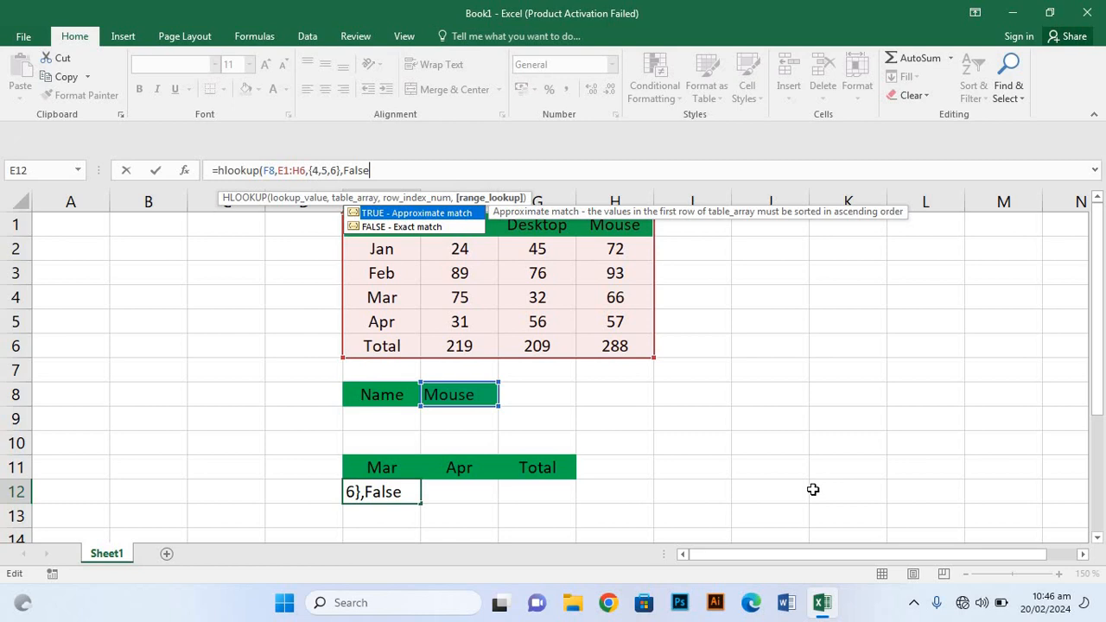
{"action": "type", "text": ")"}
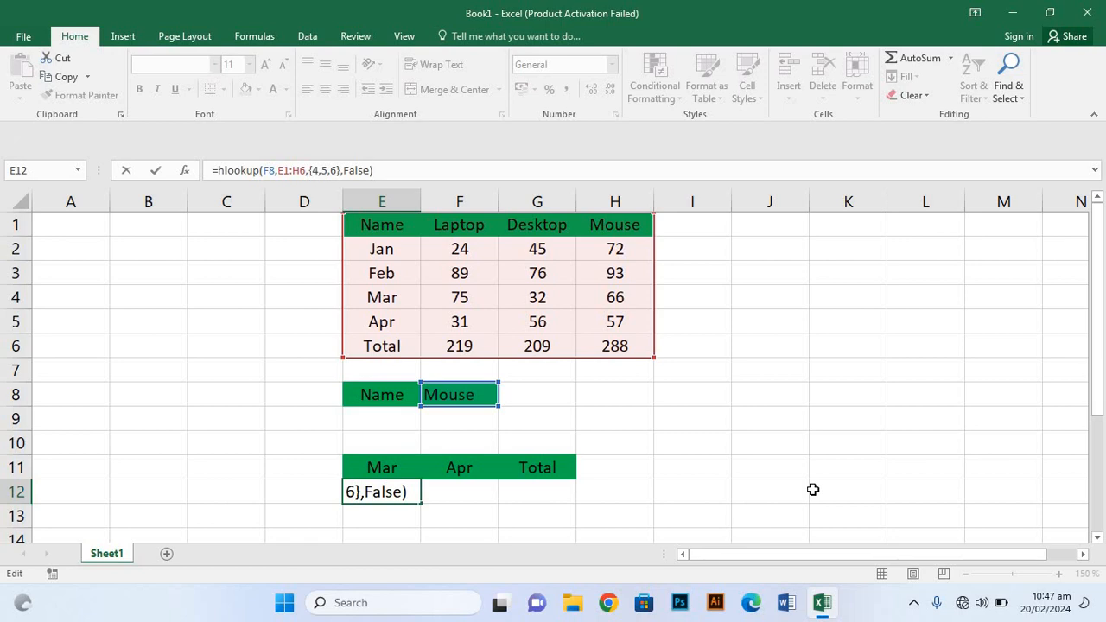
{"action": "key", "text": "ctrl+shift+Return"}
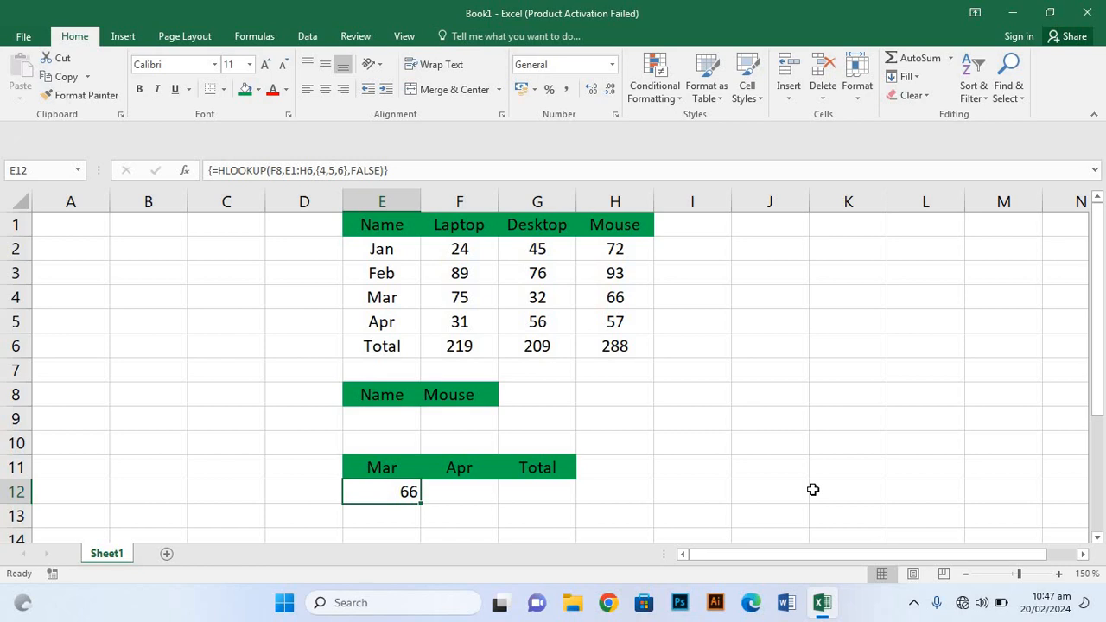
{"action": "left_click_drag", "start_coordinate": [422, 501], "coordinate": [543, 497]}
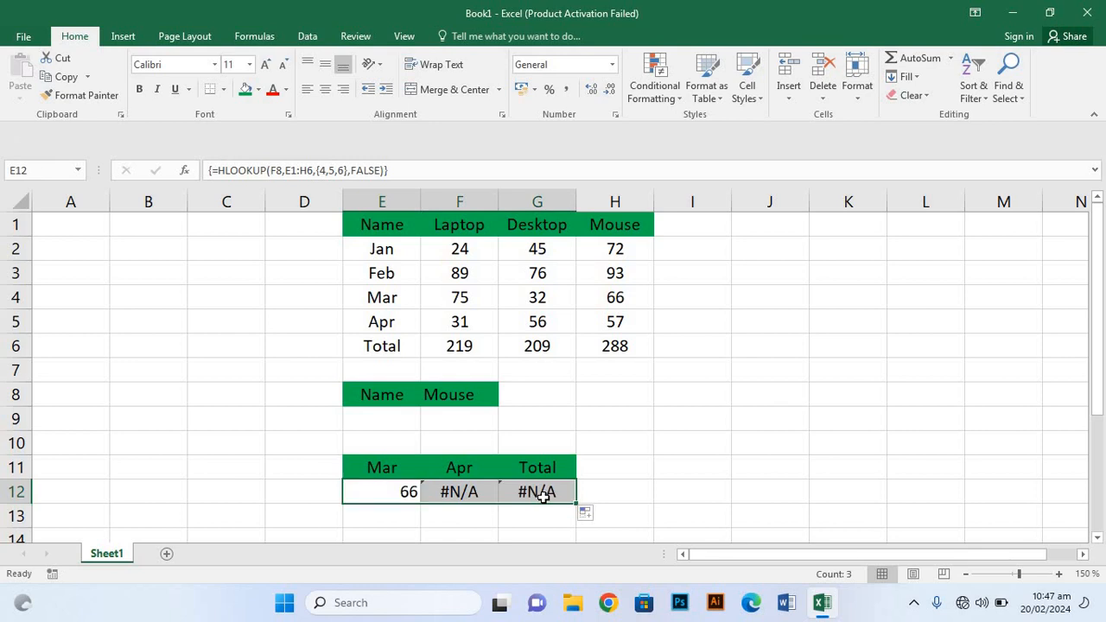